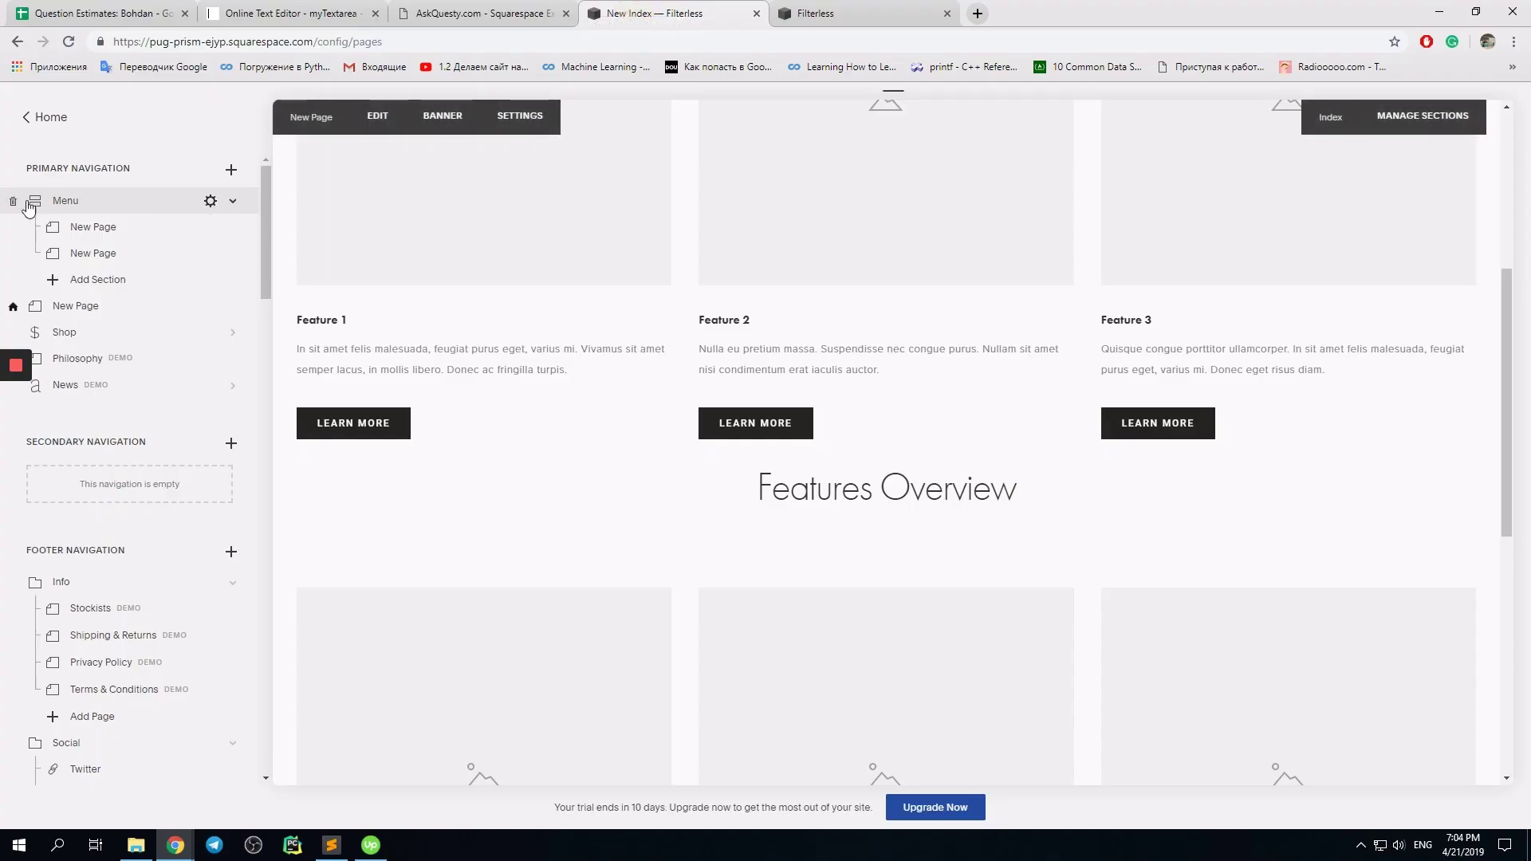
Delete the Menu index and its pages from Primary Navigation, then return to the Pages list
left_click(13, 201)
left_click(216, 241)
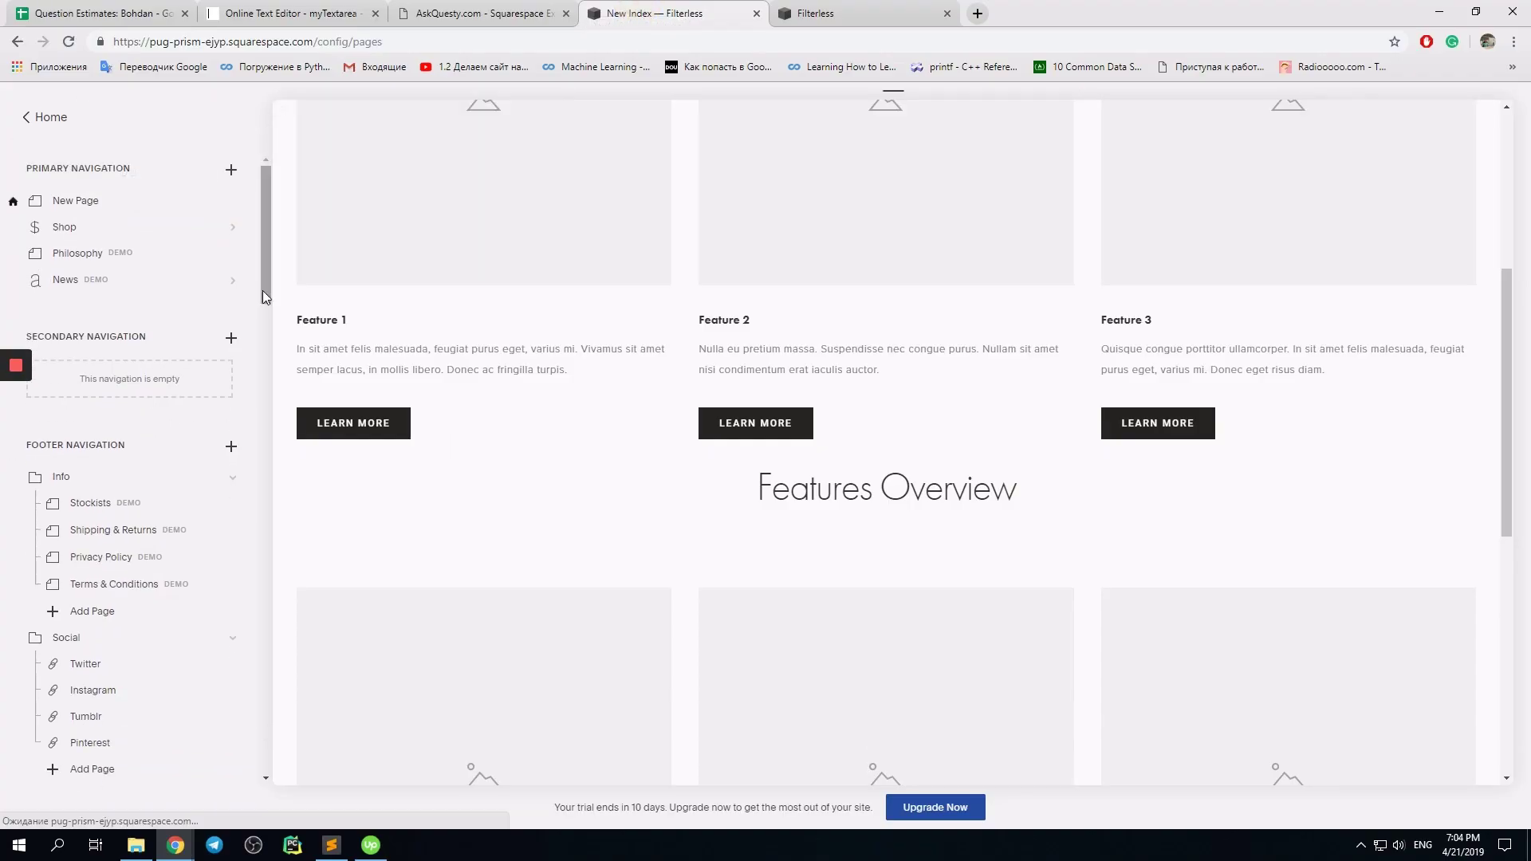
left_click(48, 117)
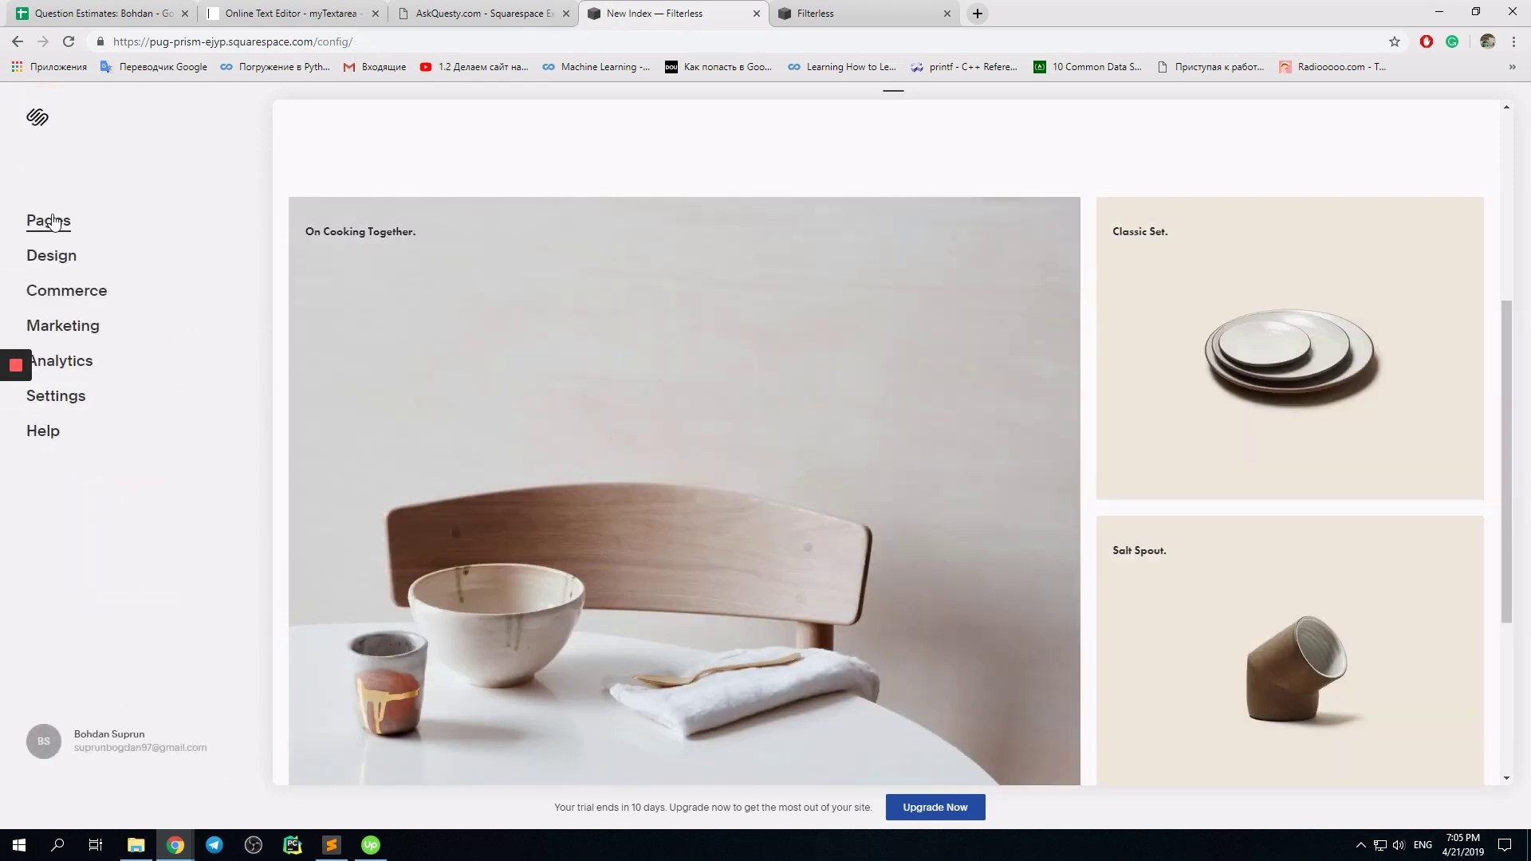
left_click(52, 222)
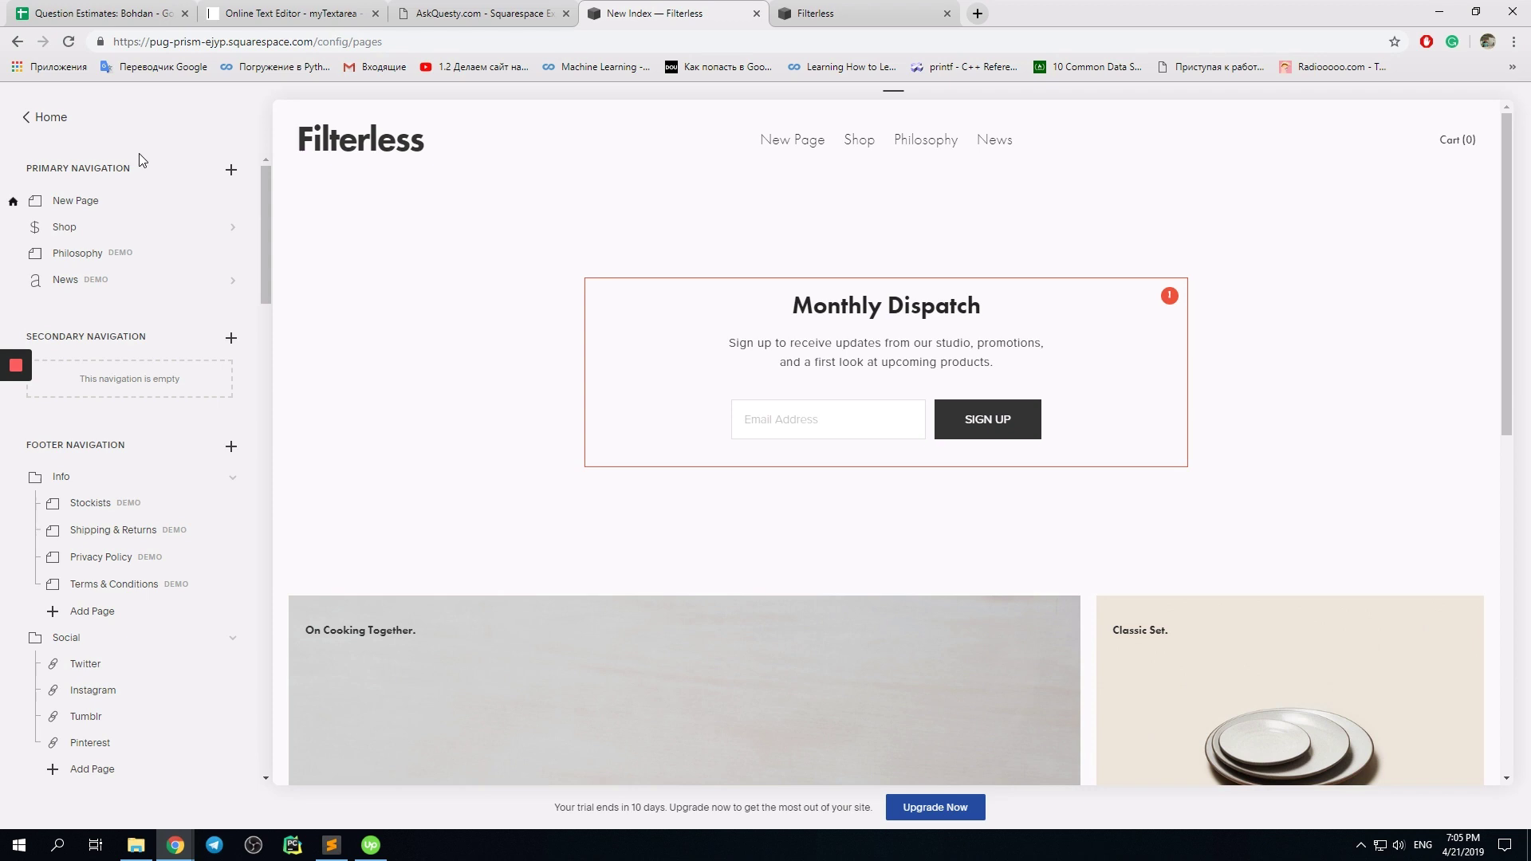
Review the question's wording about displaying more services in the other tabs, then return to Squarespace
left_click(510, 13)
left_click(363, 8)
left_click_drag(367, 316, 519, 315)
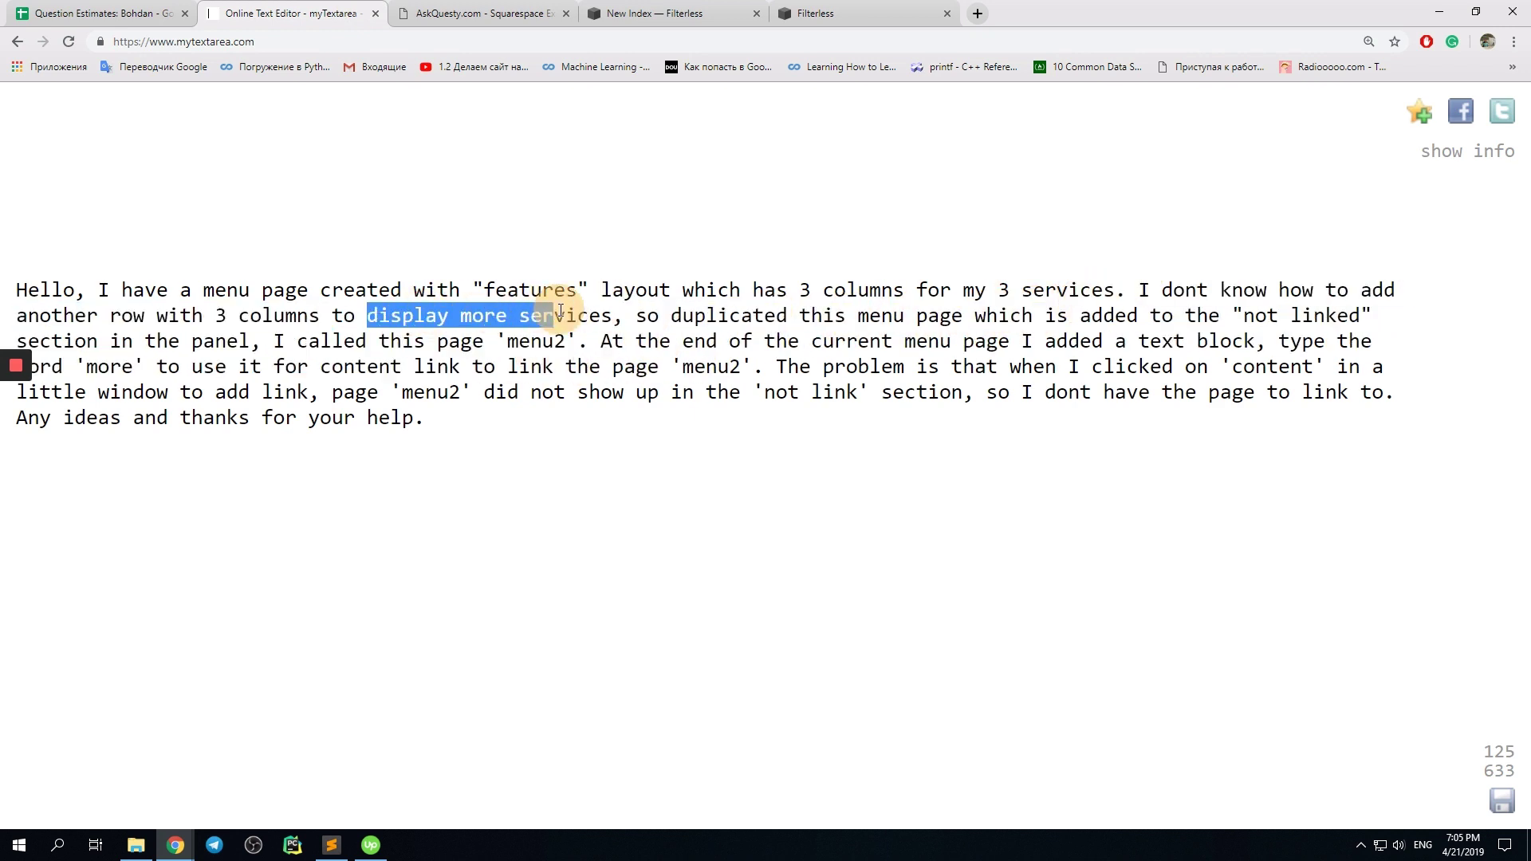
left_click(564, 311)
left_click(495, 12)
left_click(629, 9)
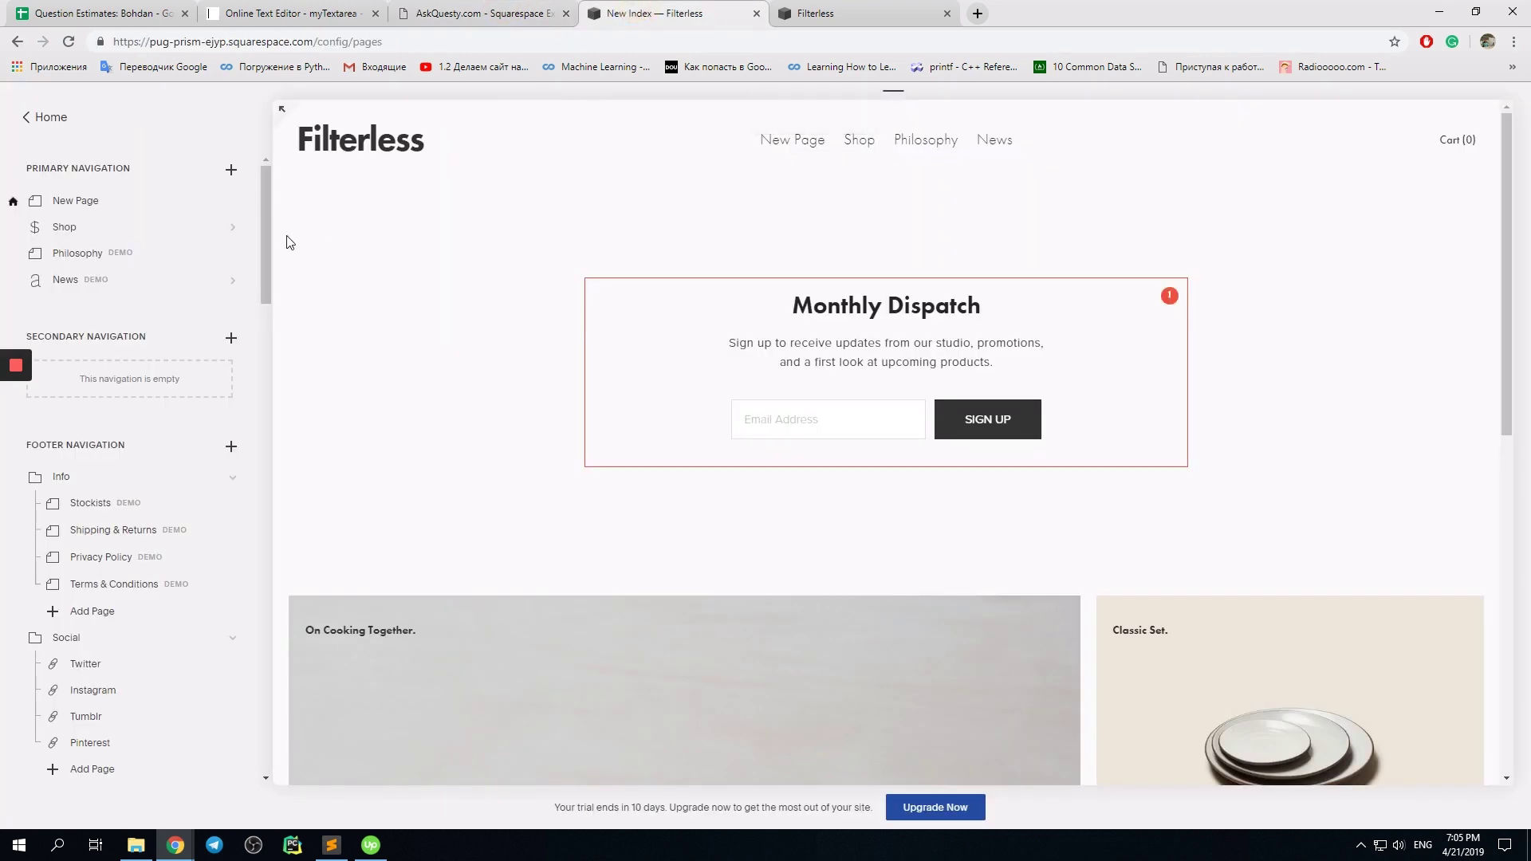
Add a new Index page from Collections to Primary Navigation
left_click(231, 170)
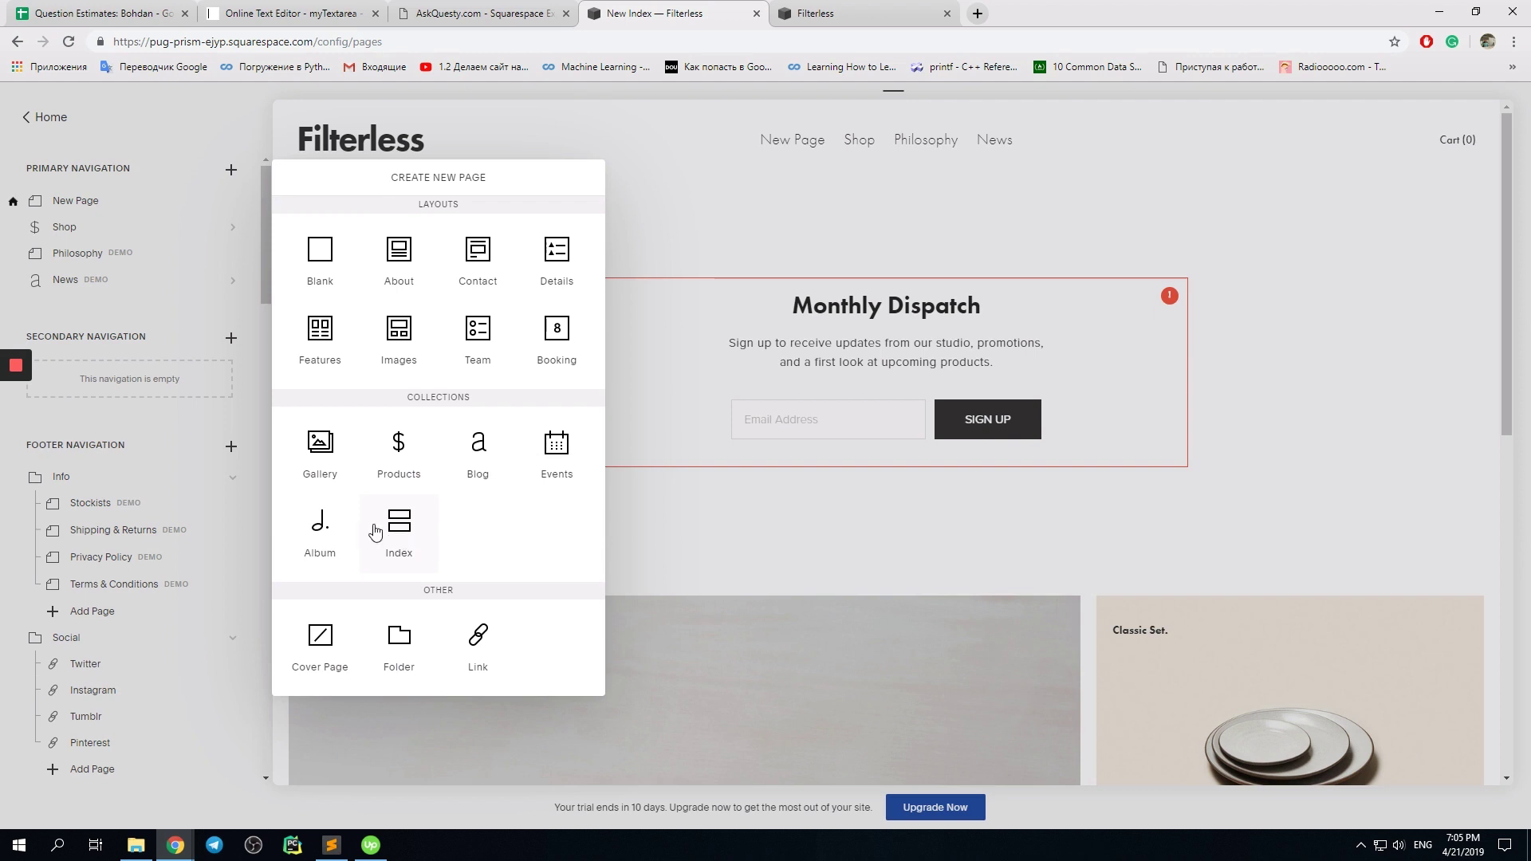
left_click(421, 534)
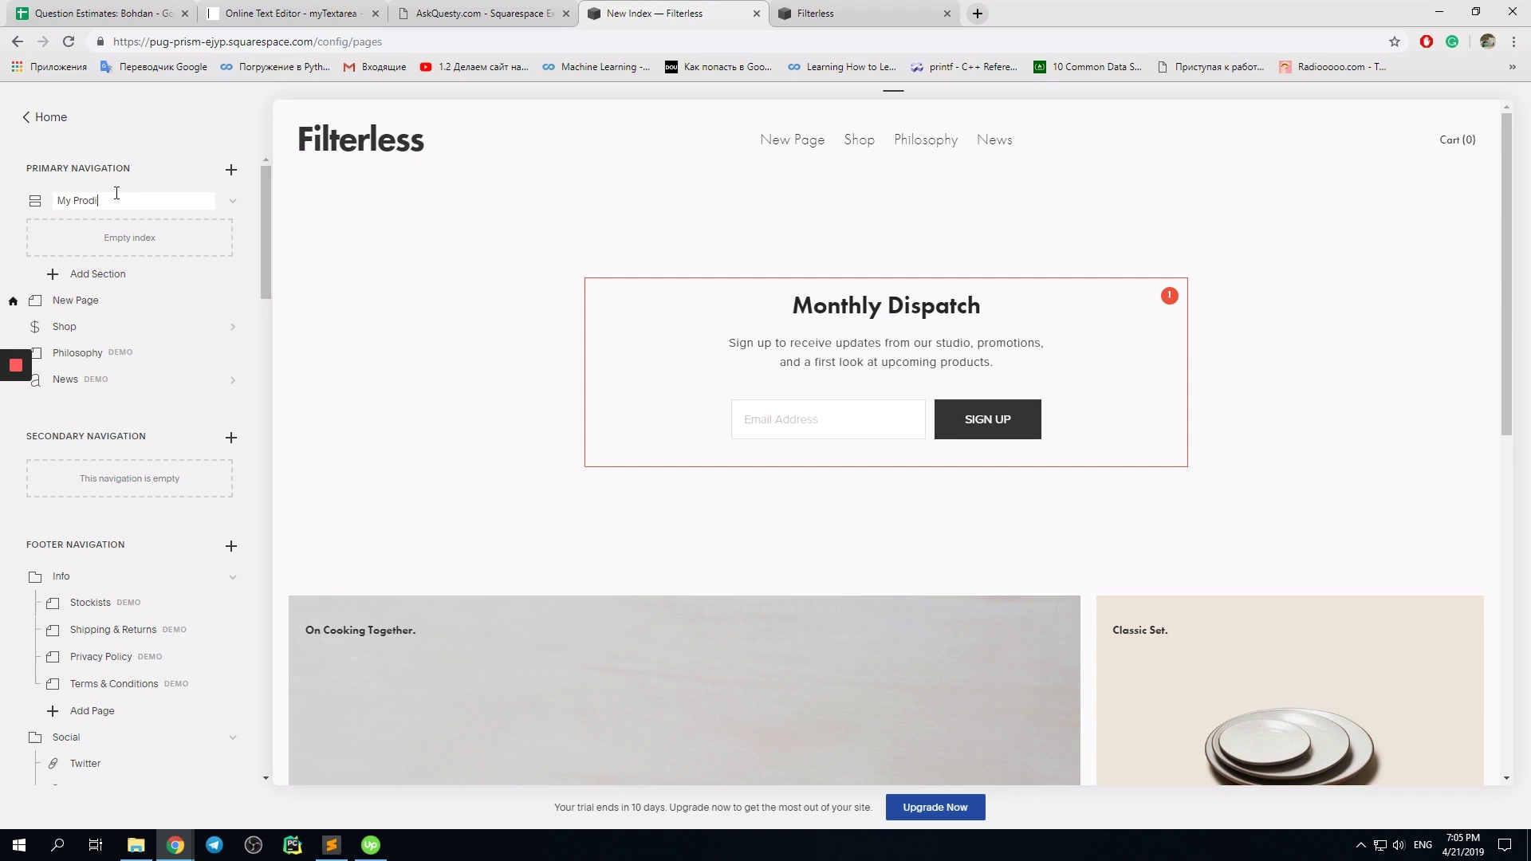
Name the new index page 'My Products'
type("My Products")
key("Return")
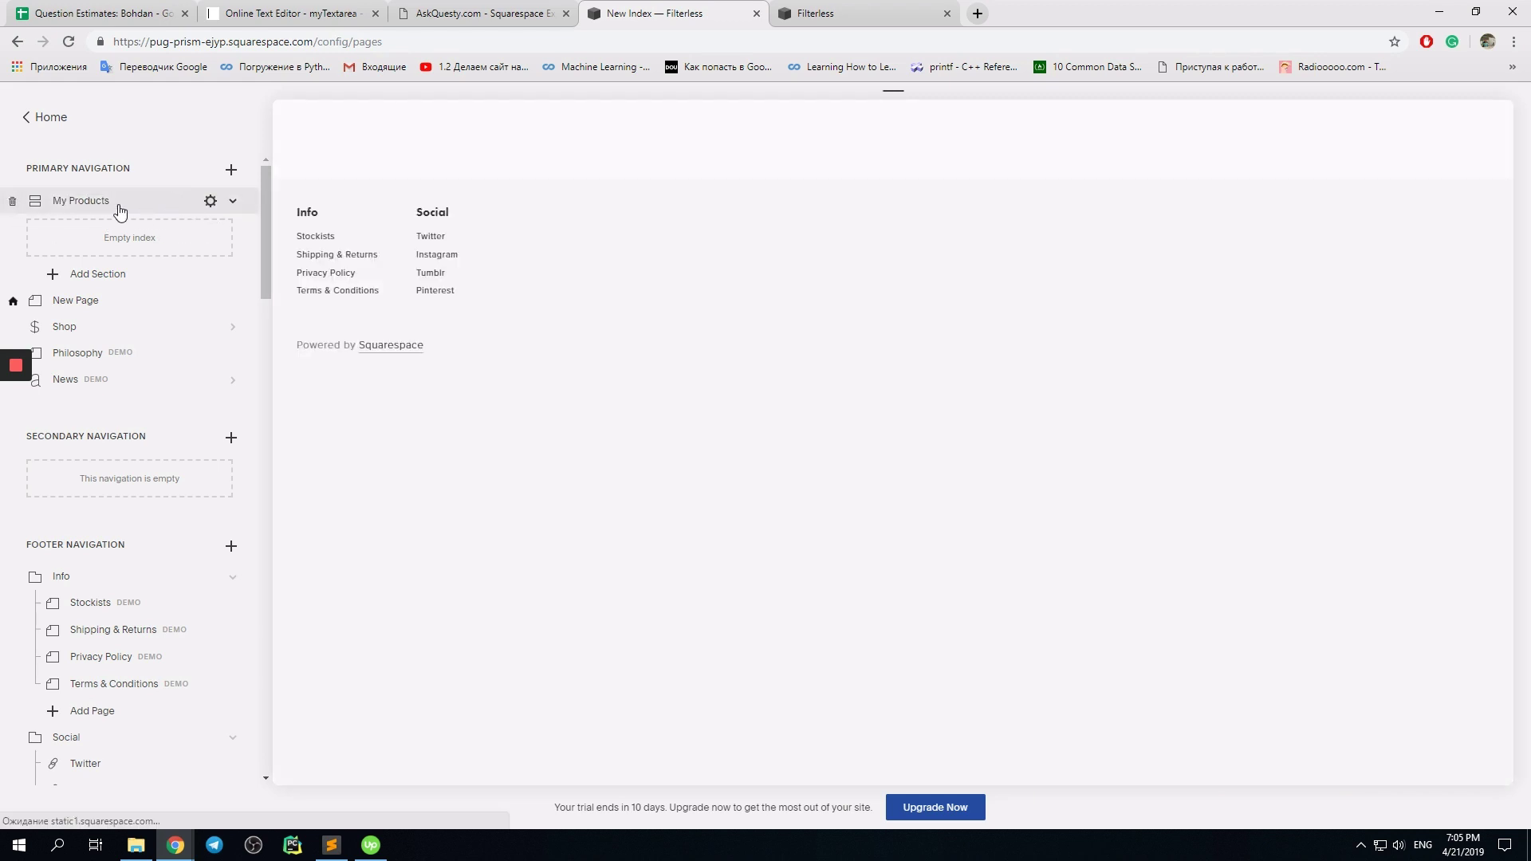
mouse_move(758, 147)
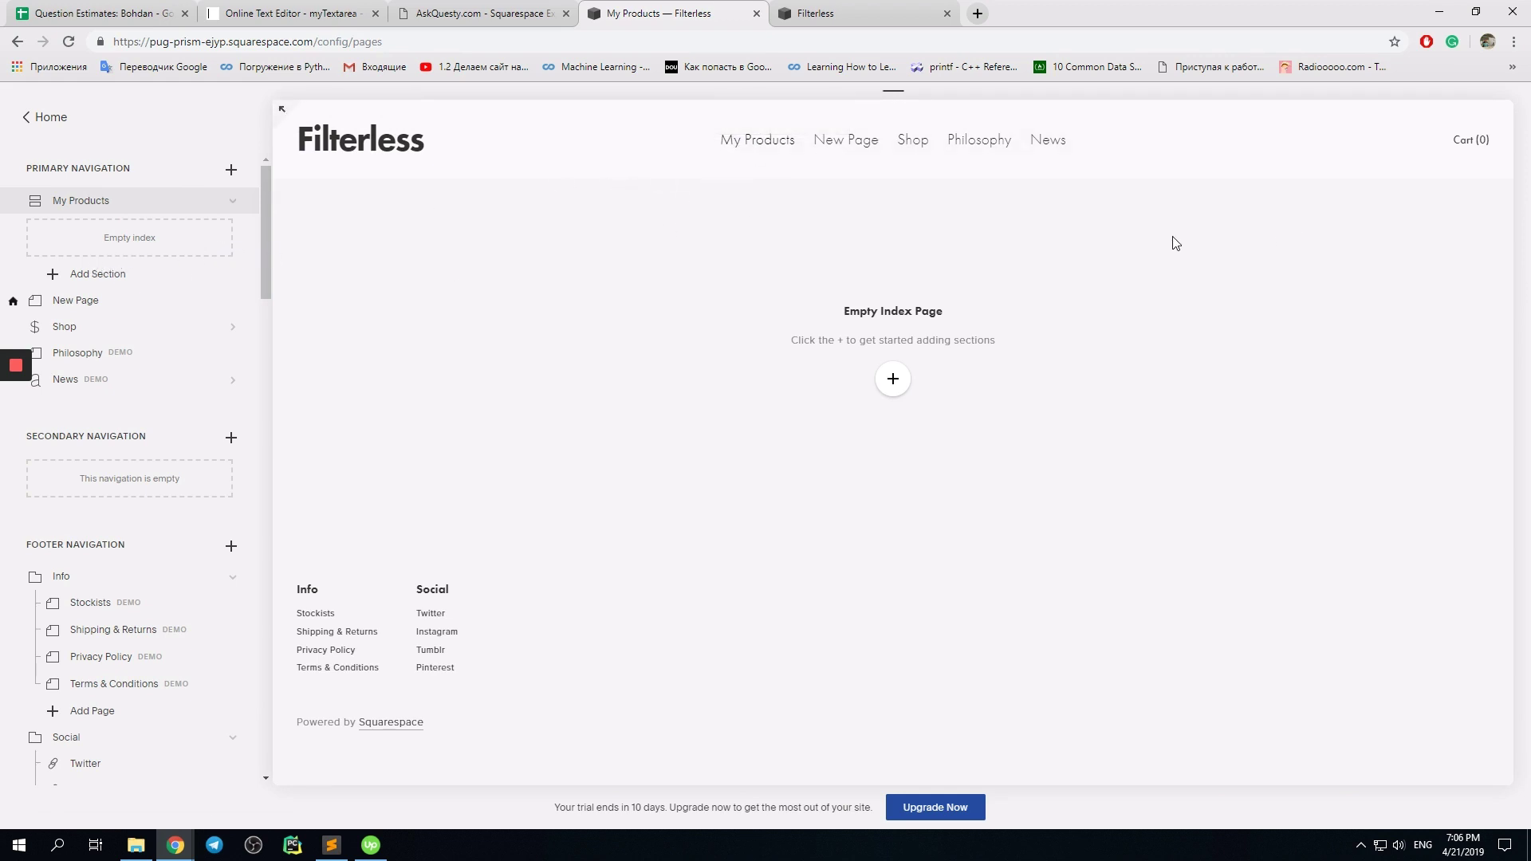
Add a Horizontal Features section, 'Features Overview' with three placeholder features, to the empty index
left_click_drag(843, 313, 907, 335)
left_click(986, 369)
left_click(895, 377)
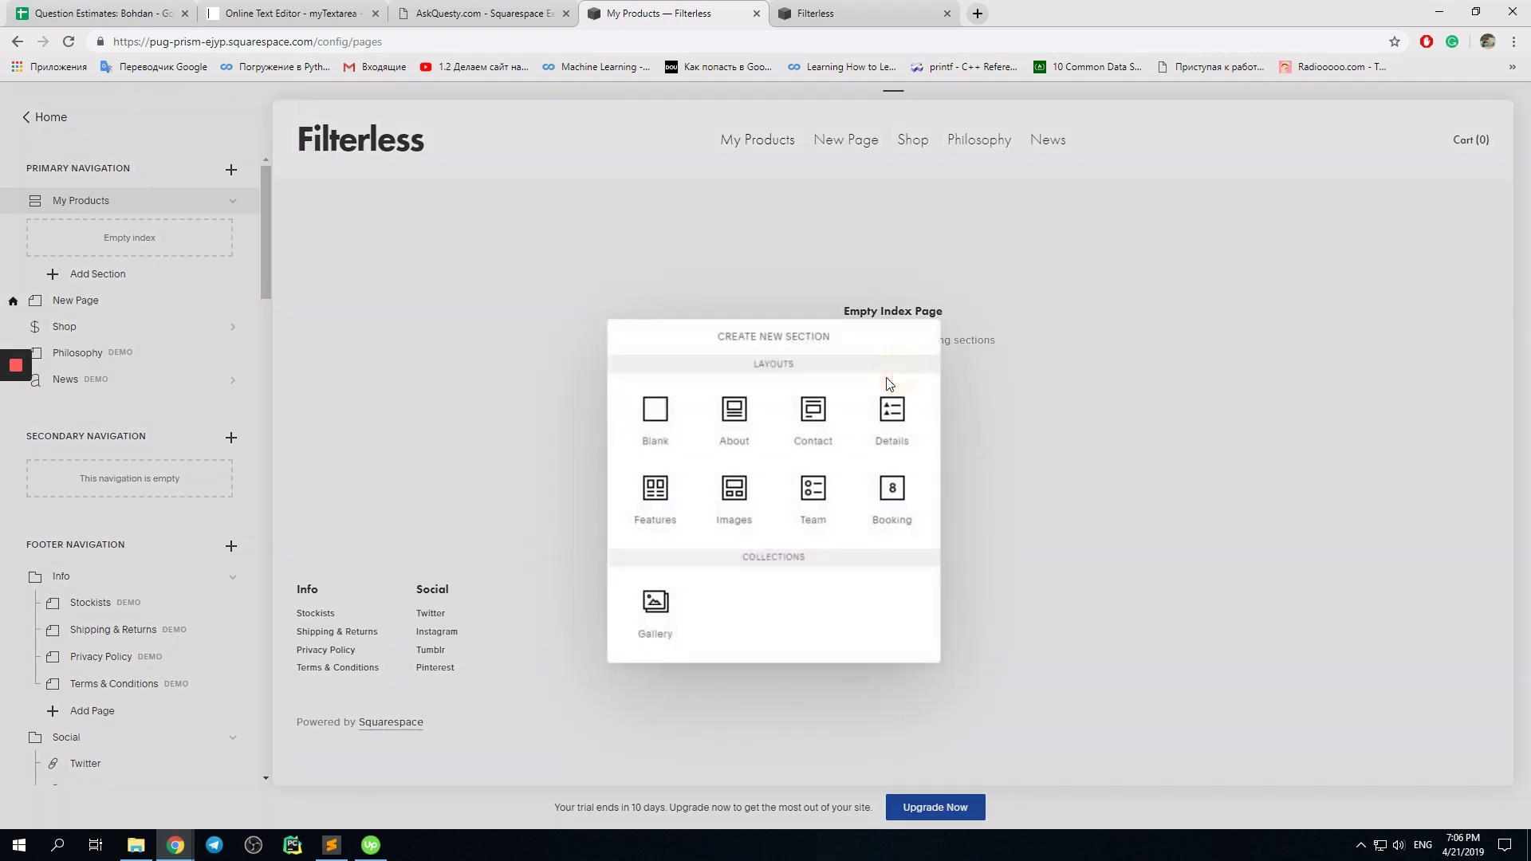
left_click(677, 478)
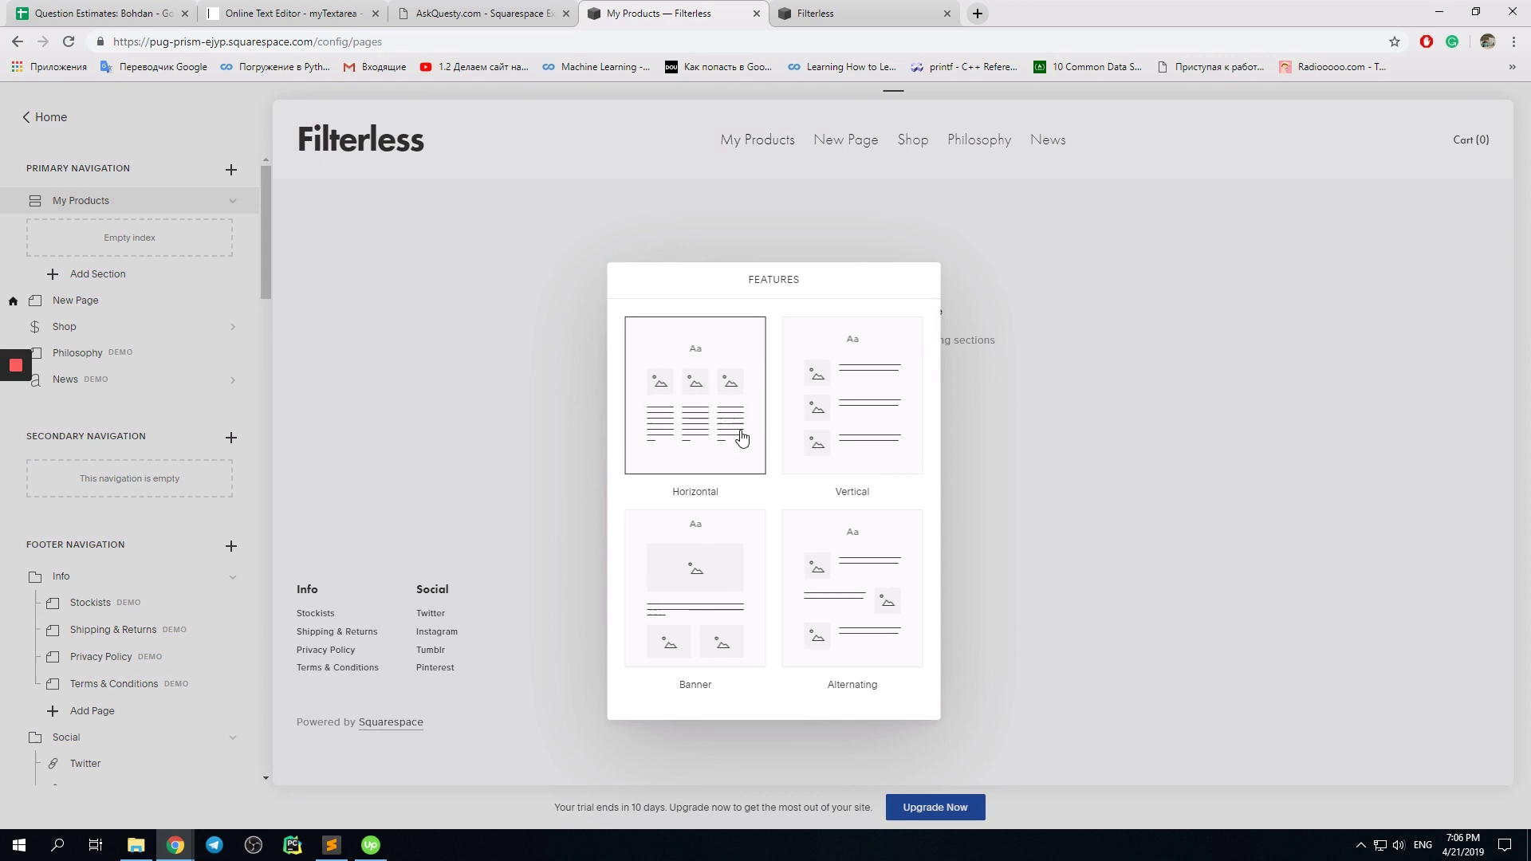
left_click(702, 359)
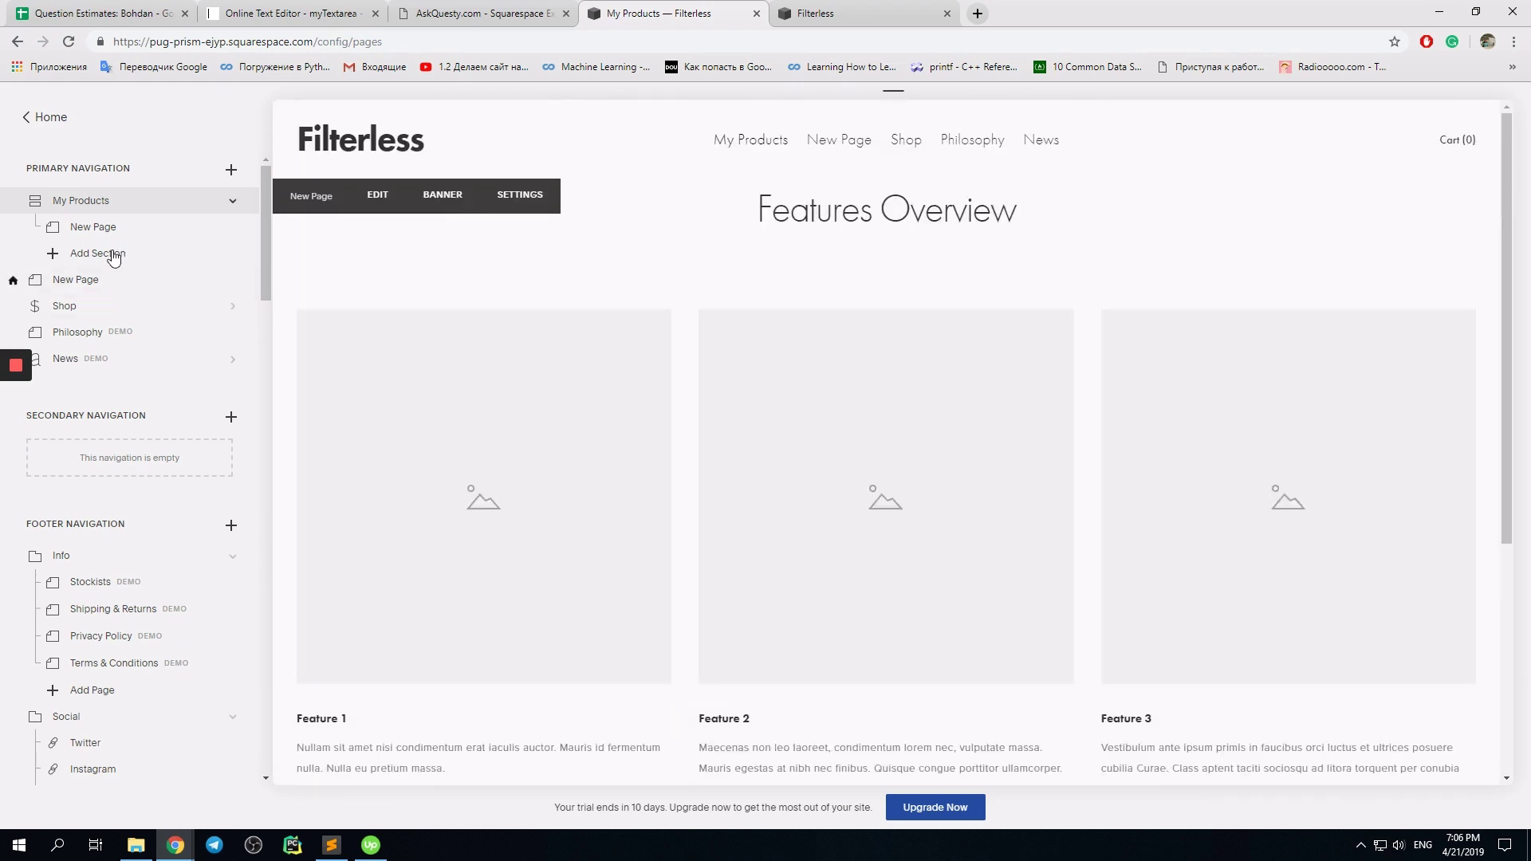
Add a second Features section under My Products and scroll the preview to check both
left_click(111, 256)
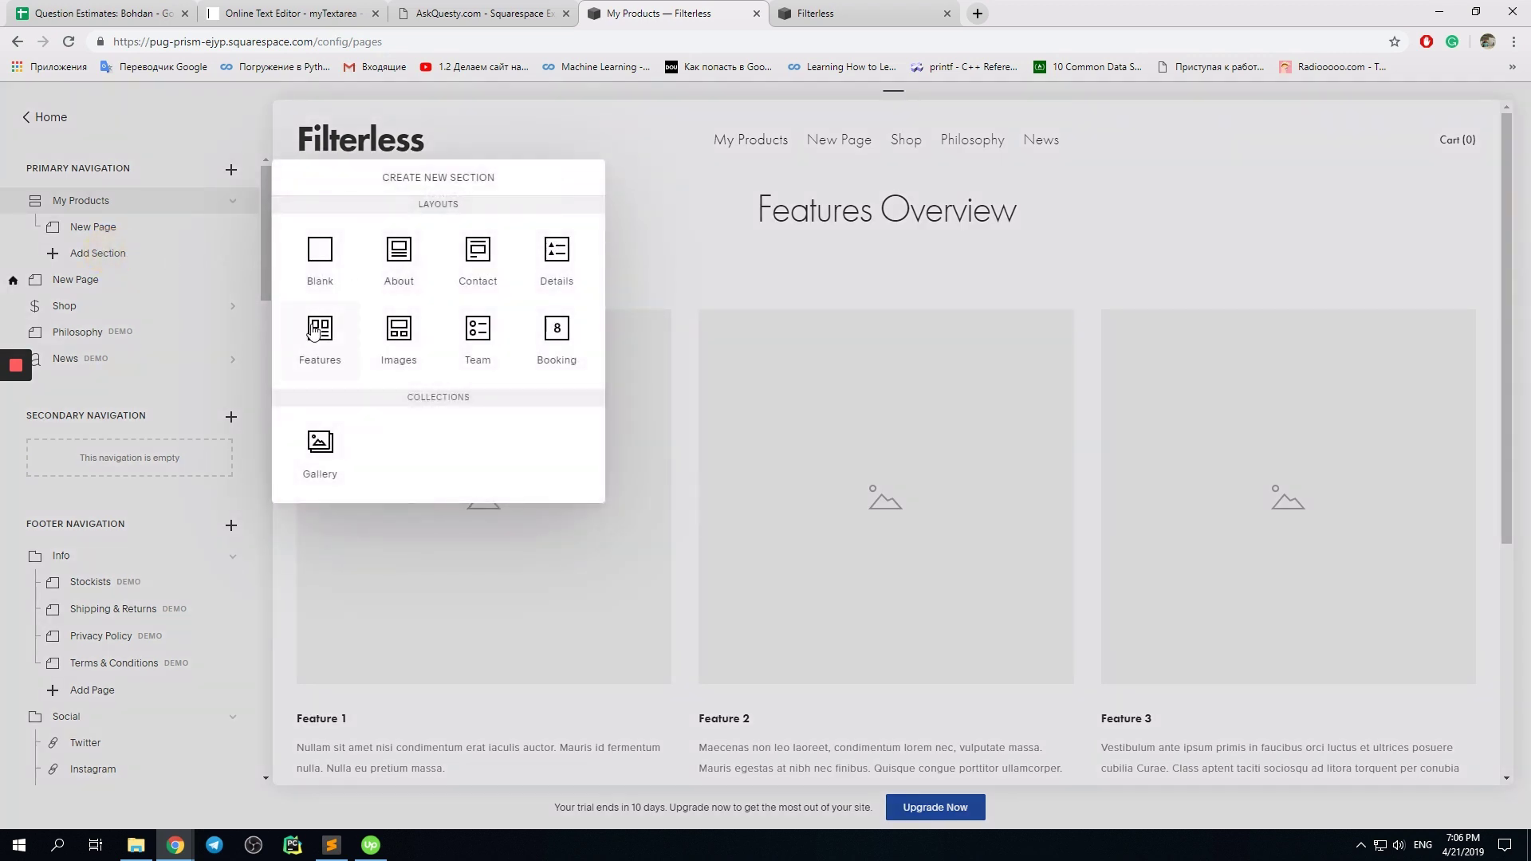
left_click(319, 331)
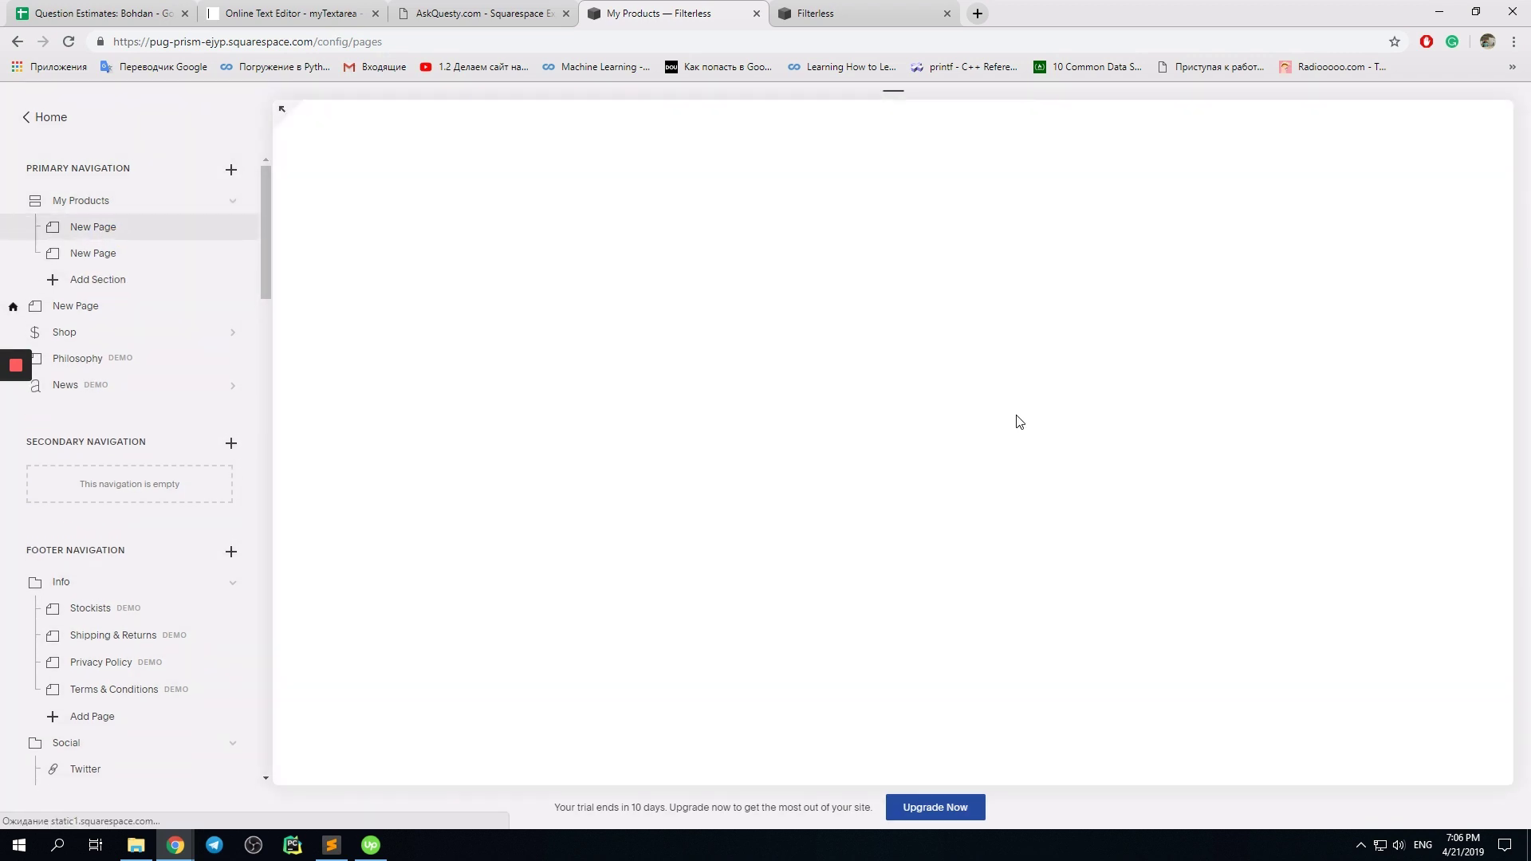
scroll(967, 400, "down", 3)
scroll(947, 274, "down", 5)
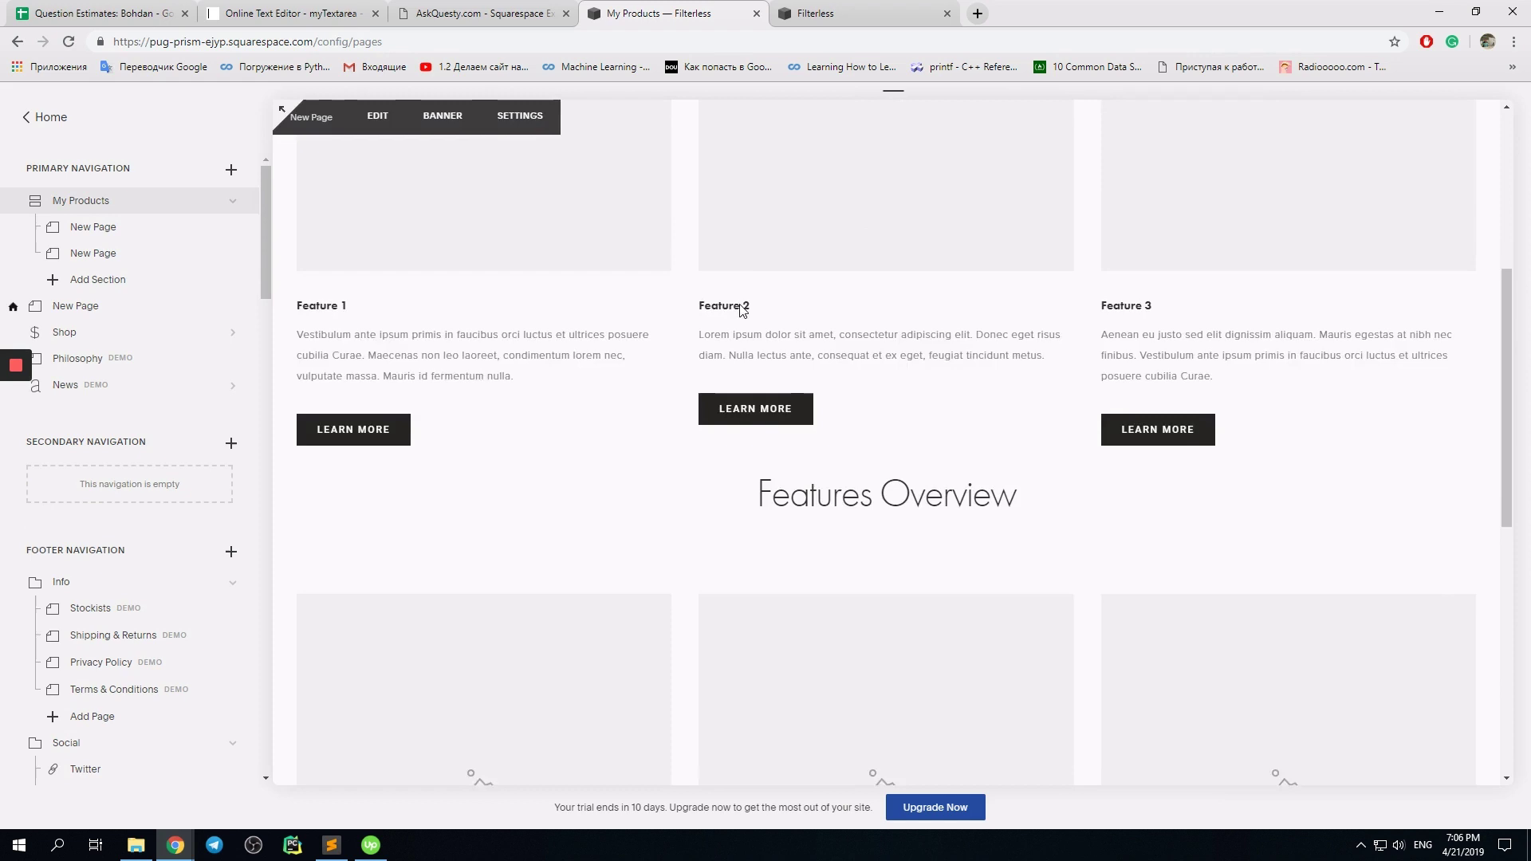
scroll(741, 309, "up", 5)
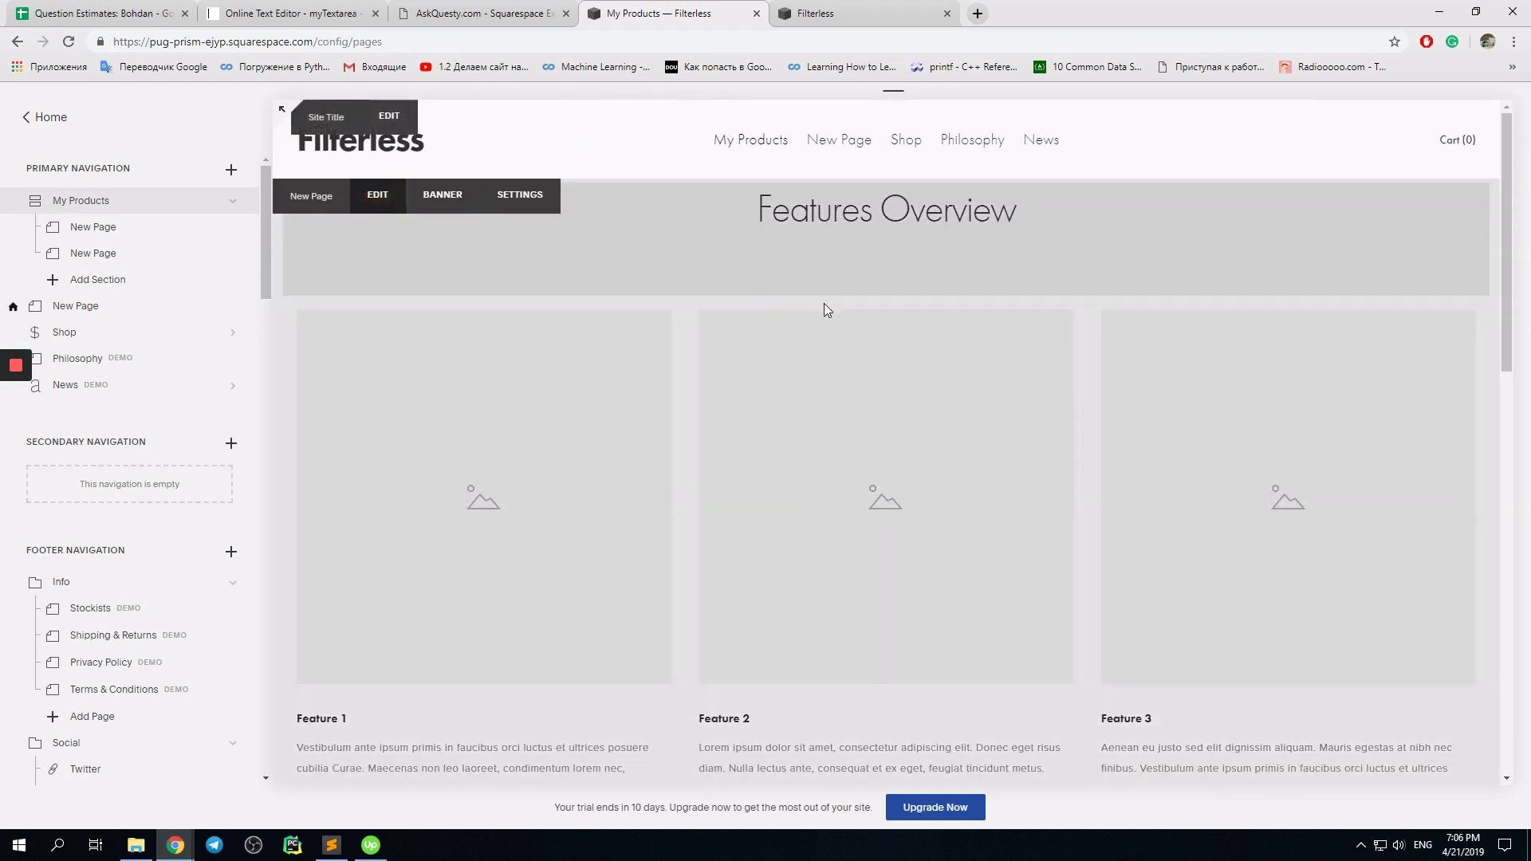
scroll(930, 431, "down", 9)
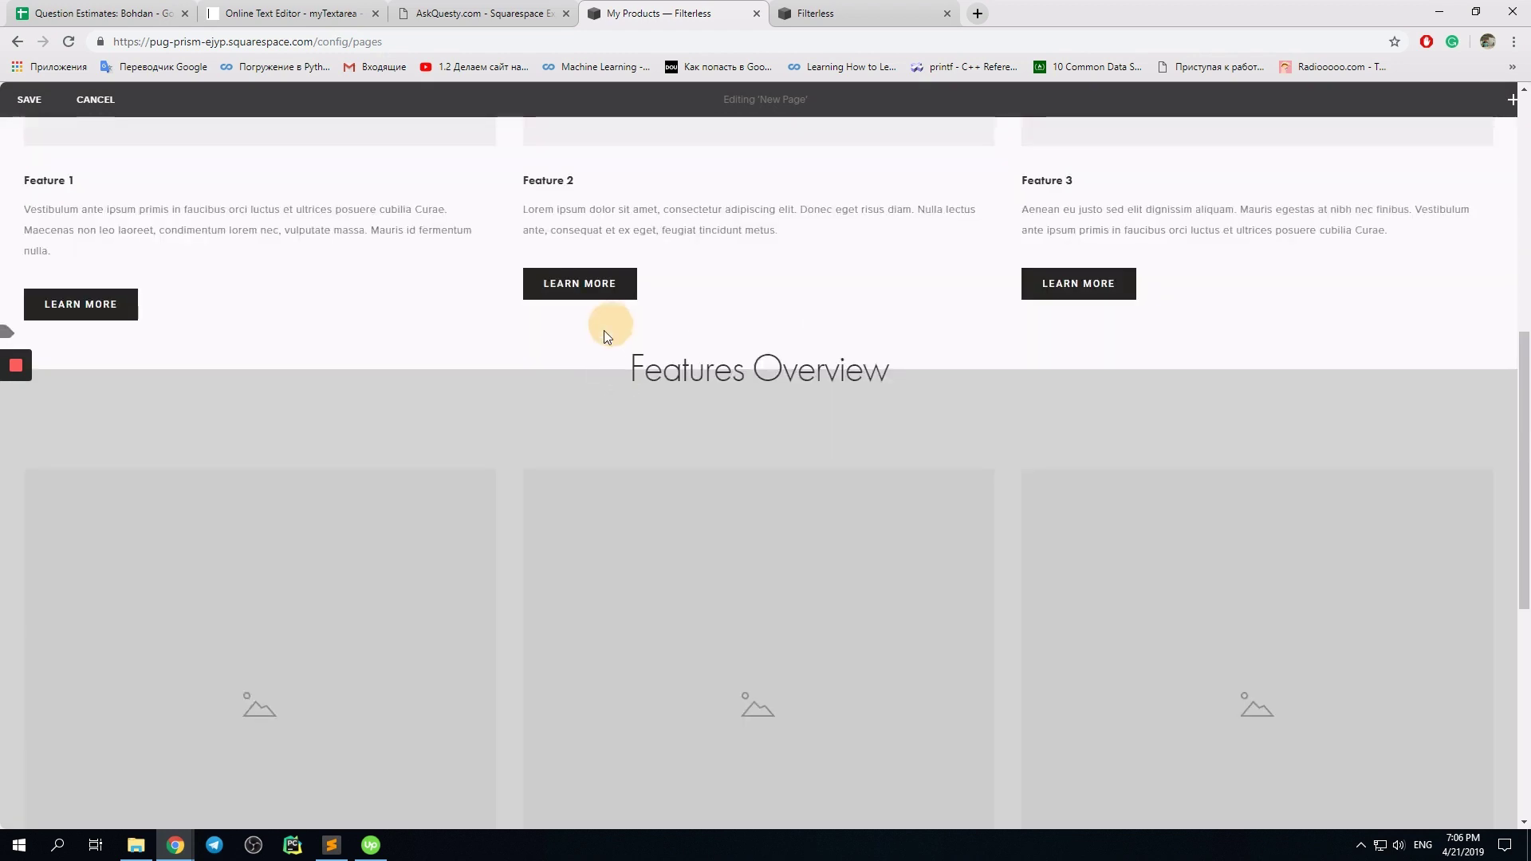
scroll(285, 252, "down", 2)
left_click(69, 41)
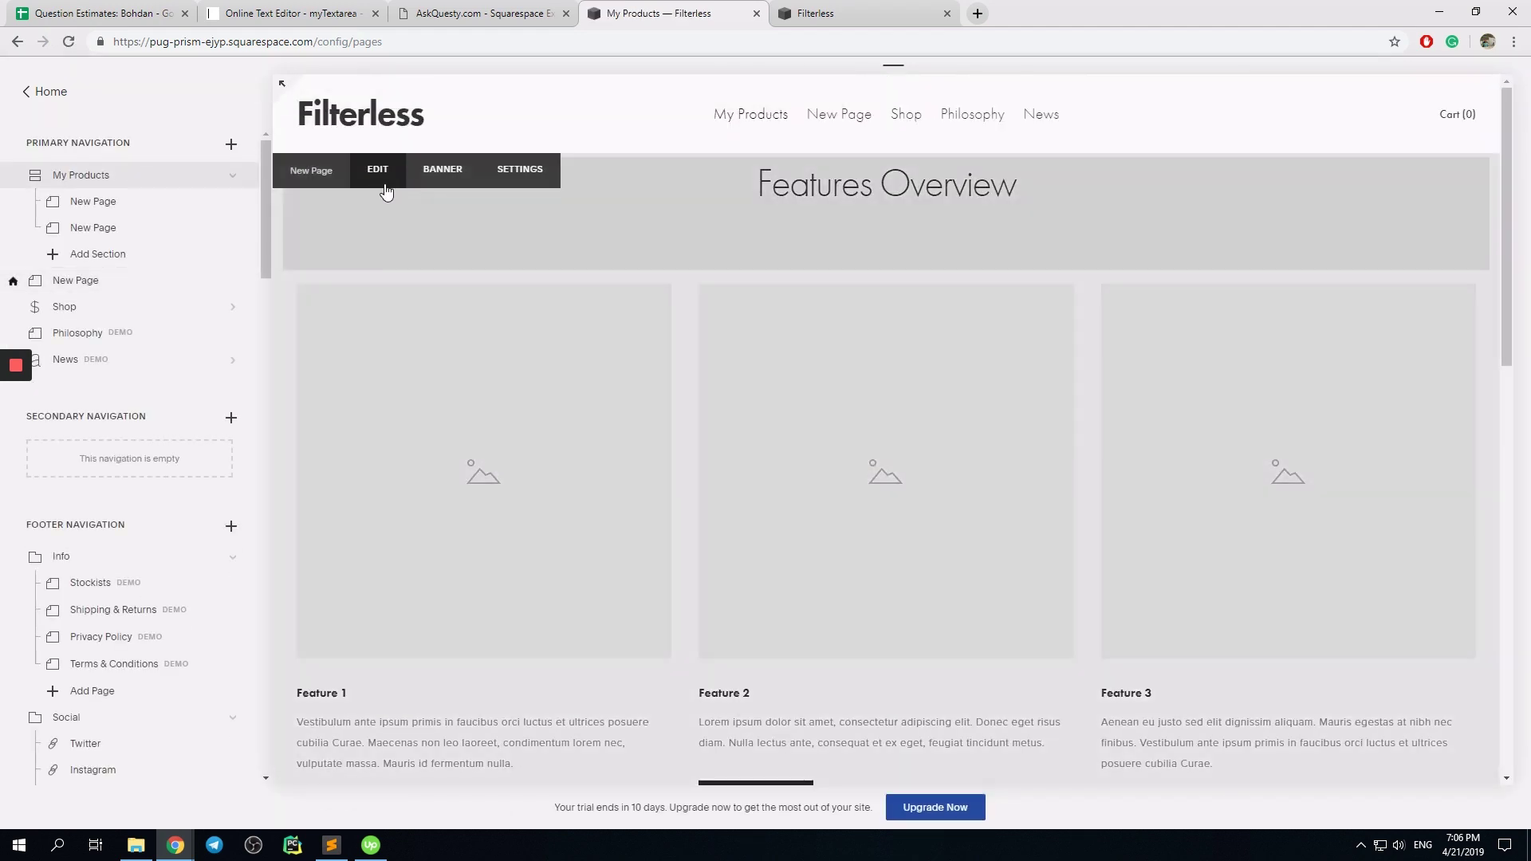
Open the Features section for editing, then discard those changes
left_click(386, 185)
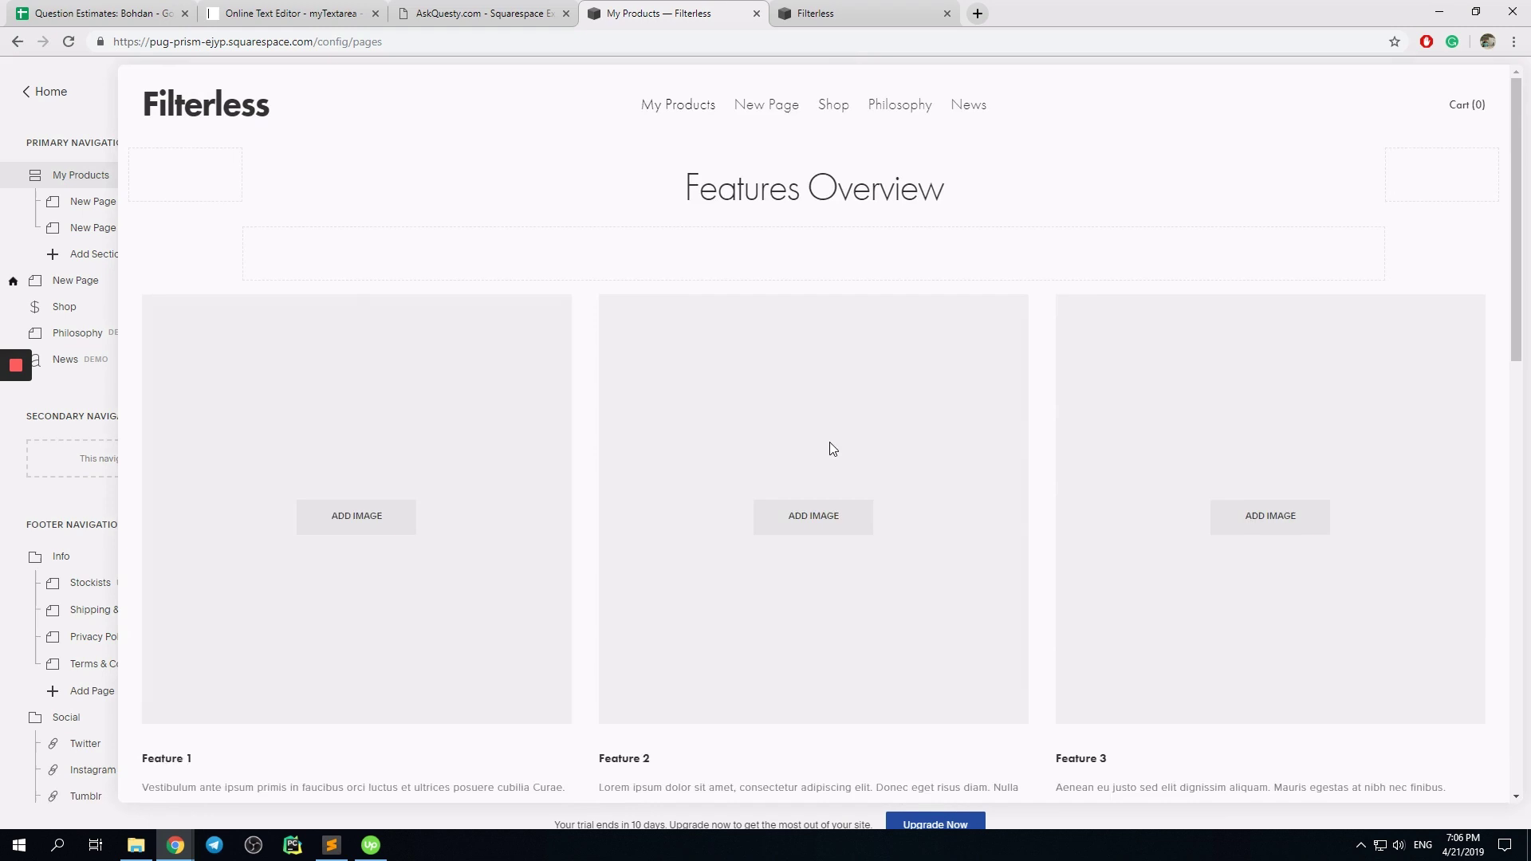
scroll(827, 447, "down", 5)
left_click(734, 482)
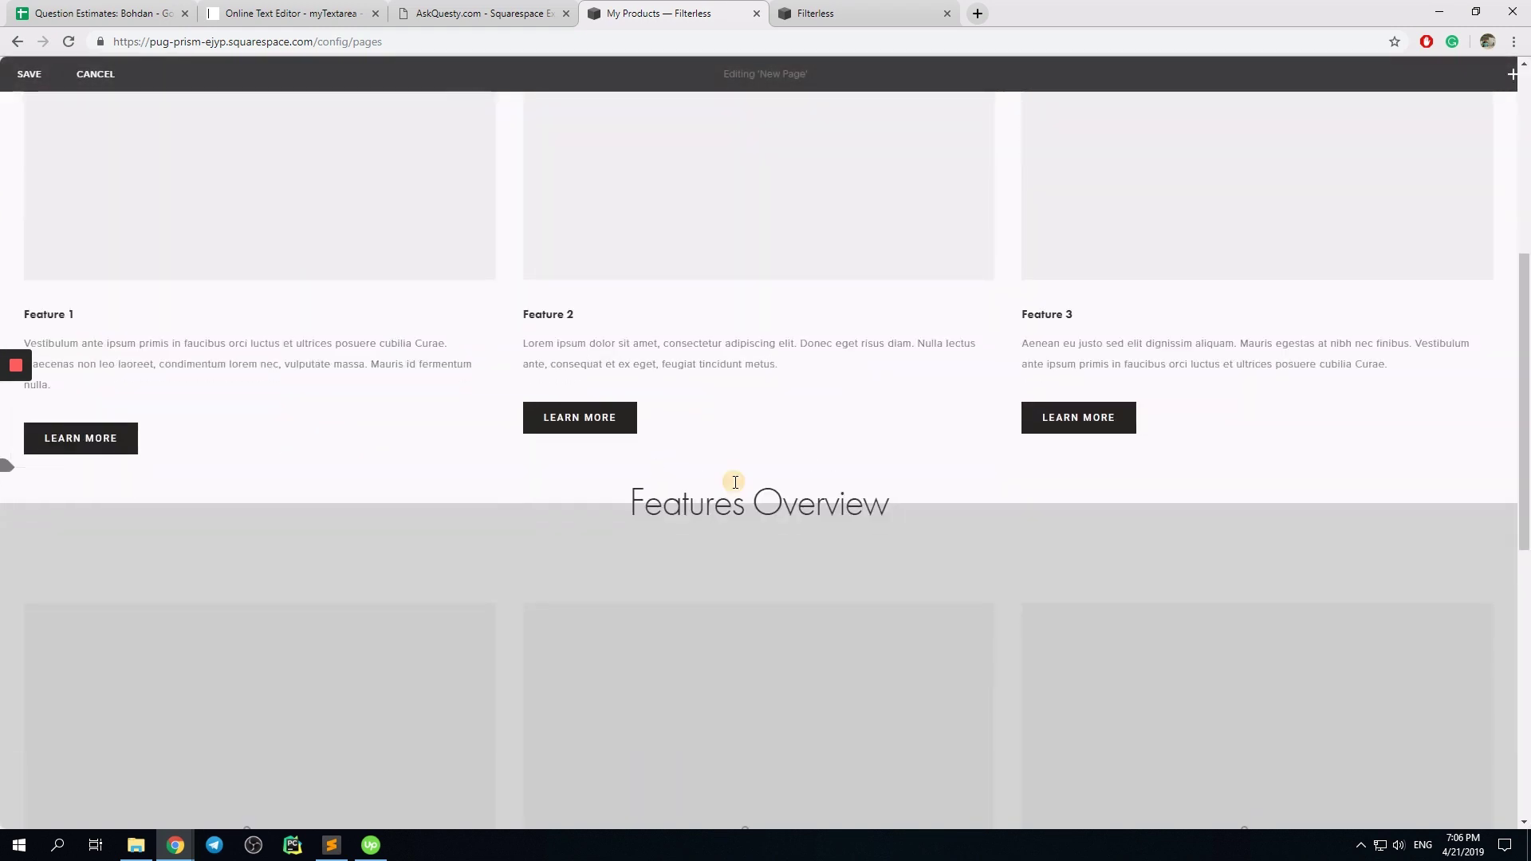
scroll(854, 574, "down", 3)
left_click(96, 73)
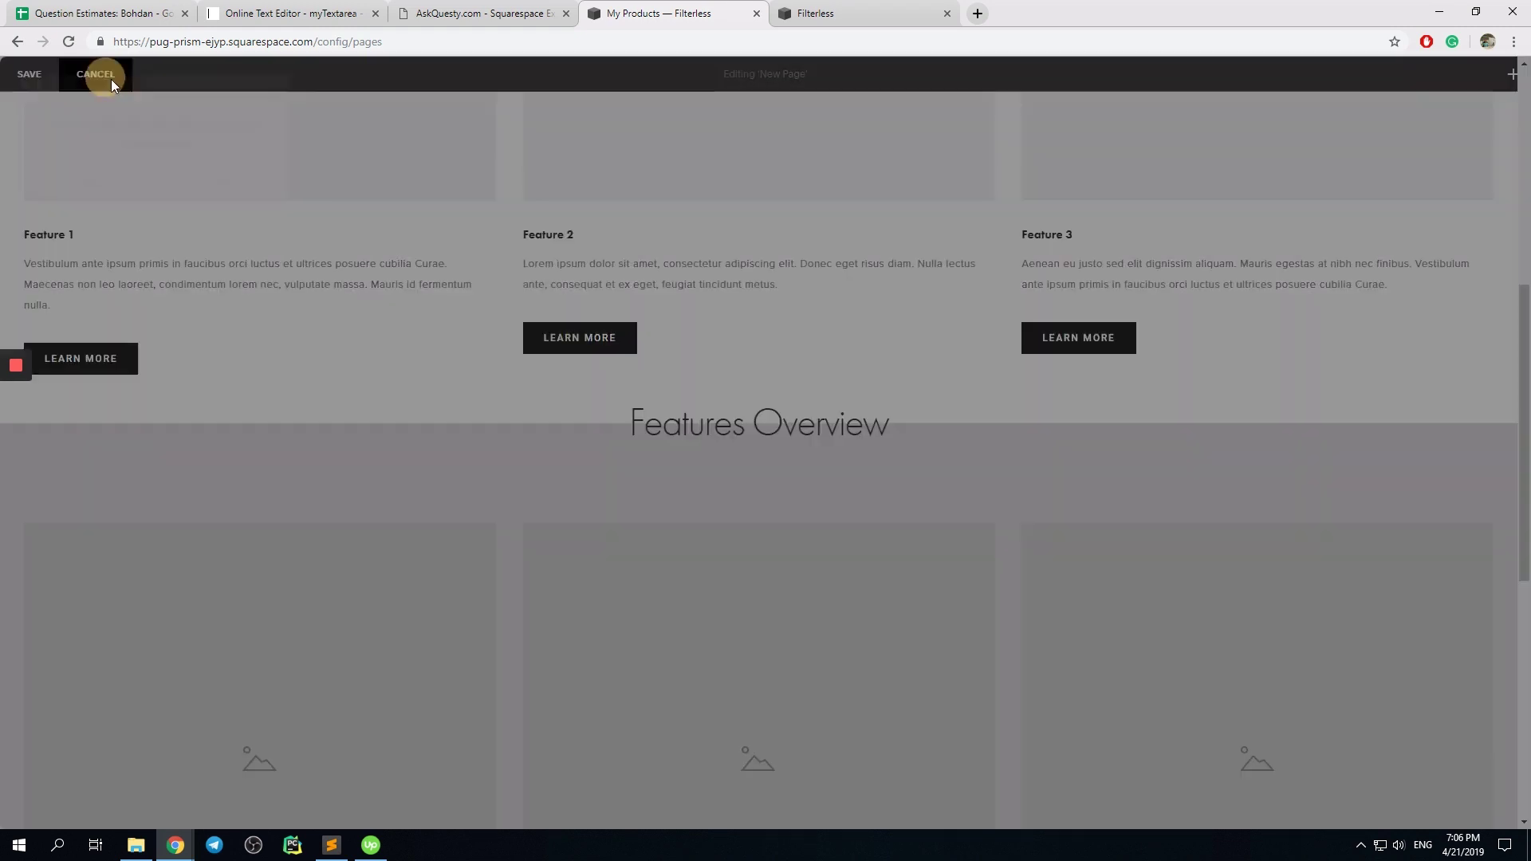
left_click(224, 181)
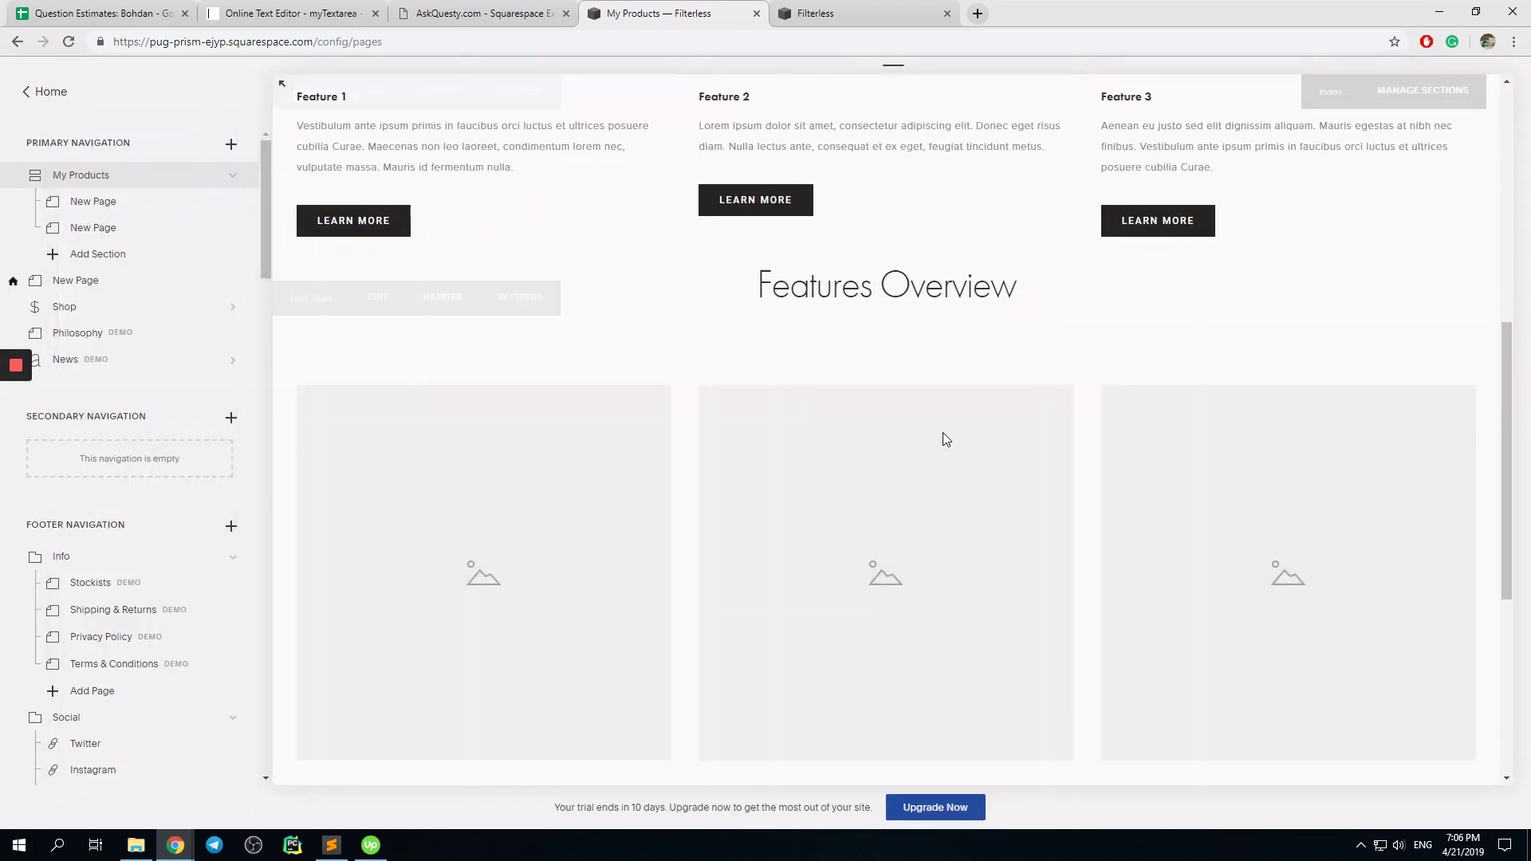
Remove the repeated 'Features Overview' heading and the spacer below it from the second section
left_click(383, 239)
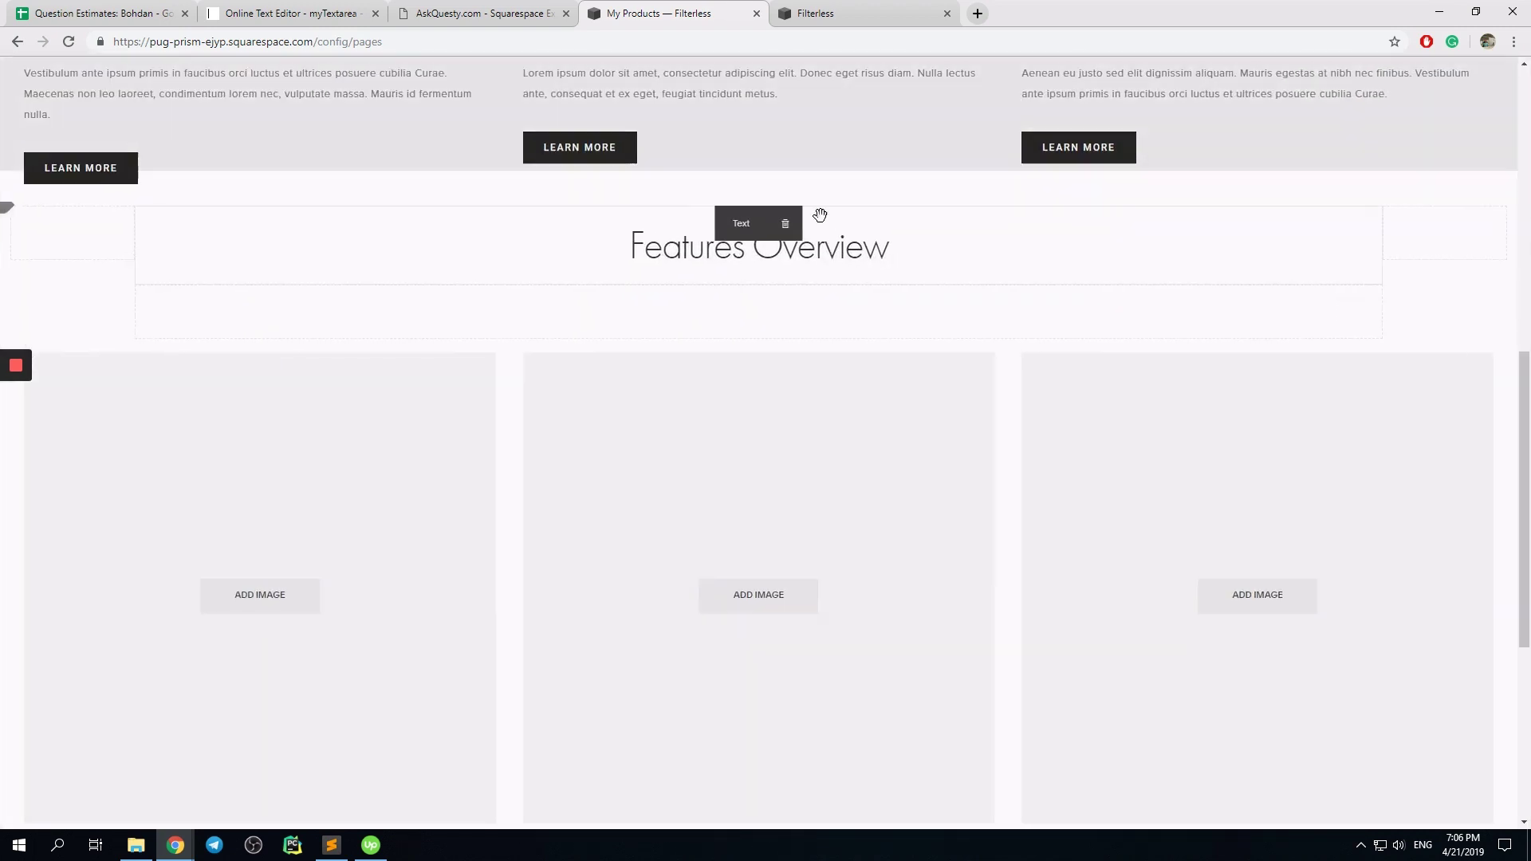
left_click(814, 217)
left_click(880, 269)
mouse_move(874, 208)
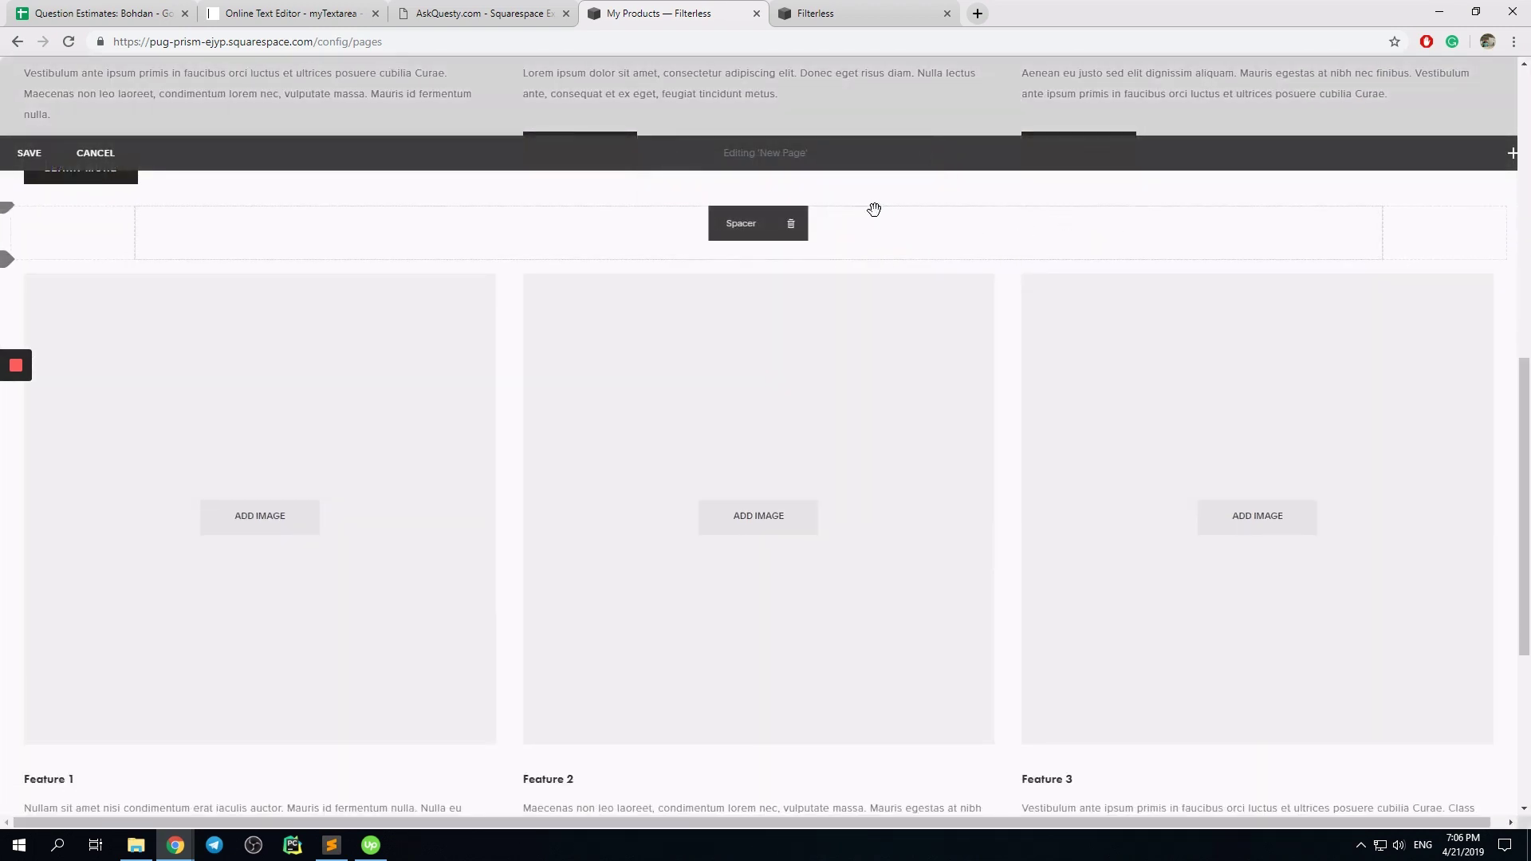
left_click(801, 222)
left_click(858, 263)
Delete the two remaining empty spacer blocks between features rows and save the page
mouse_move(212, 226)
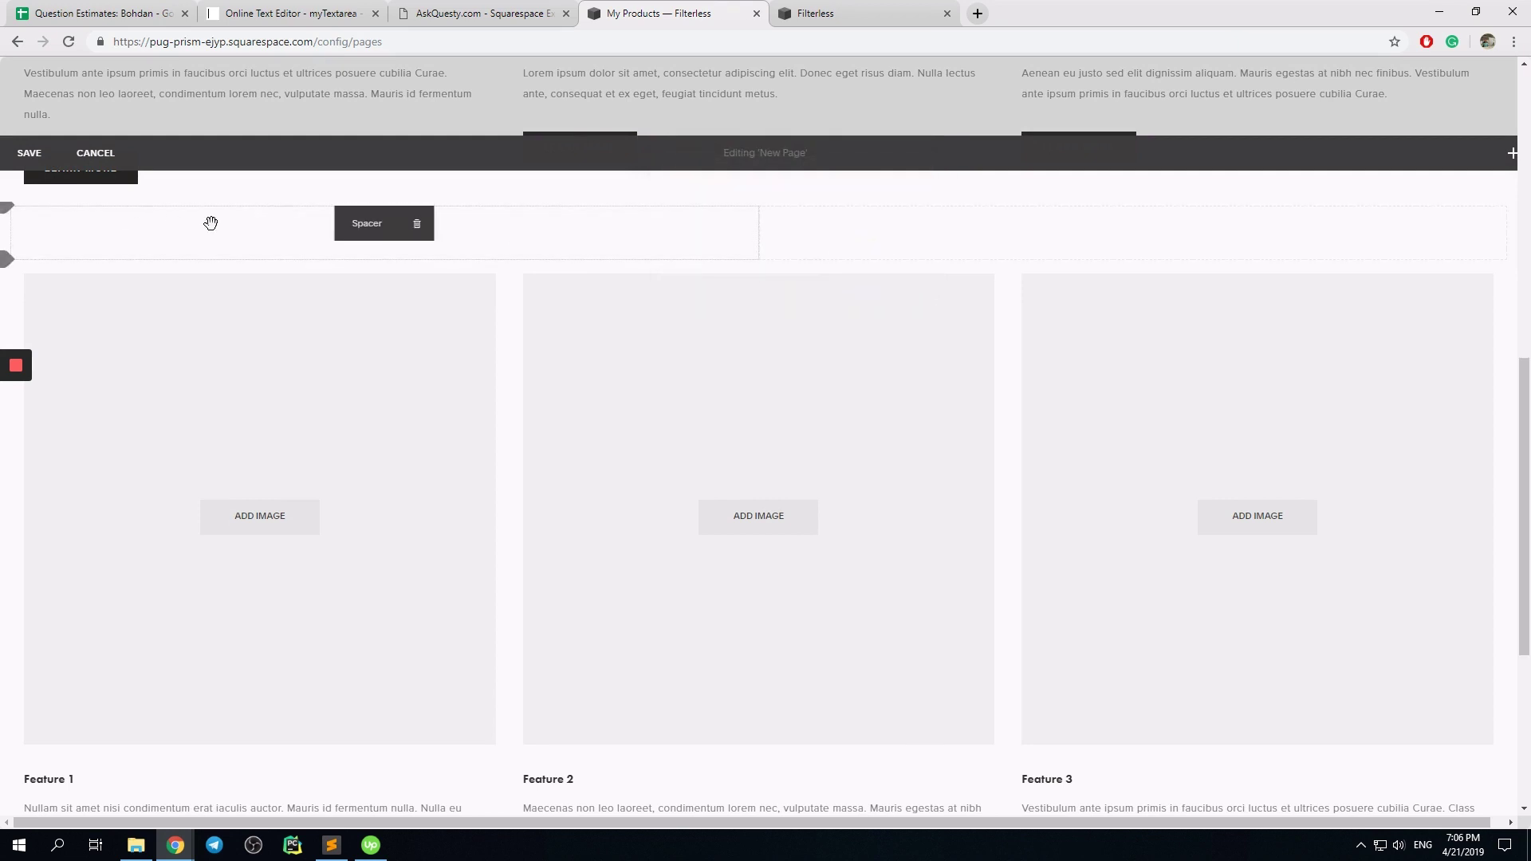
left_click(426, 227)
left_click(523, 271)
mouse_move(889, 227)
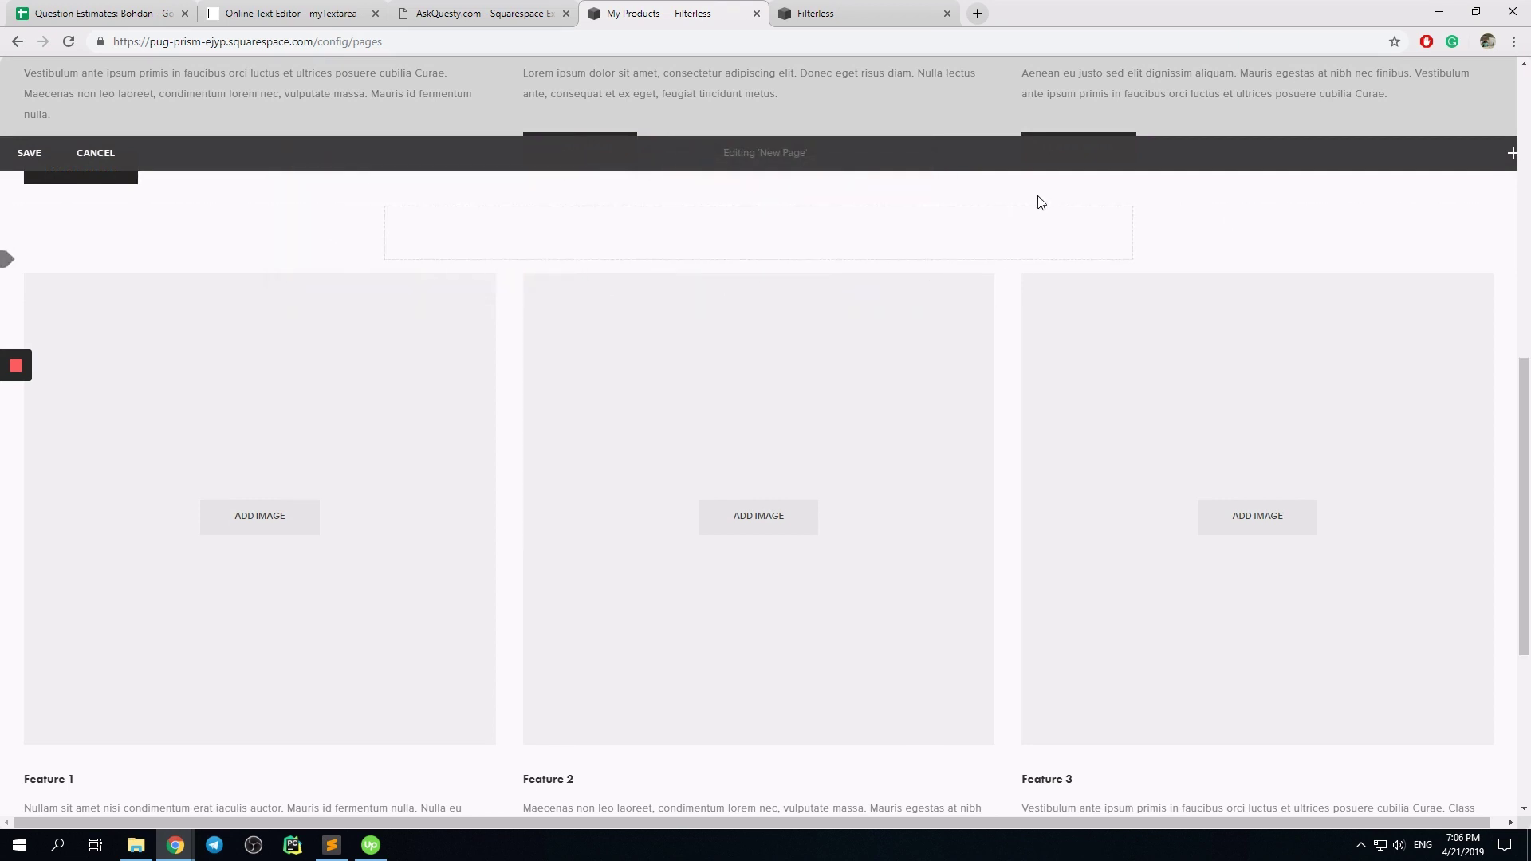
left_click(791, 222)
left_click(845, 267)
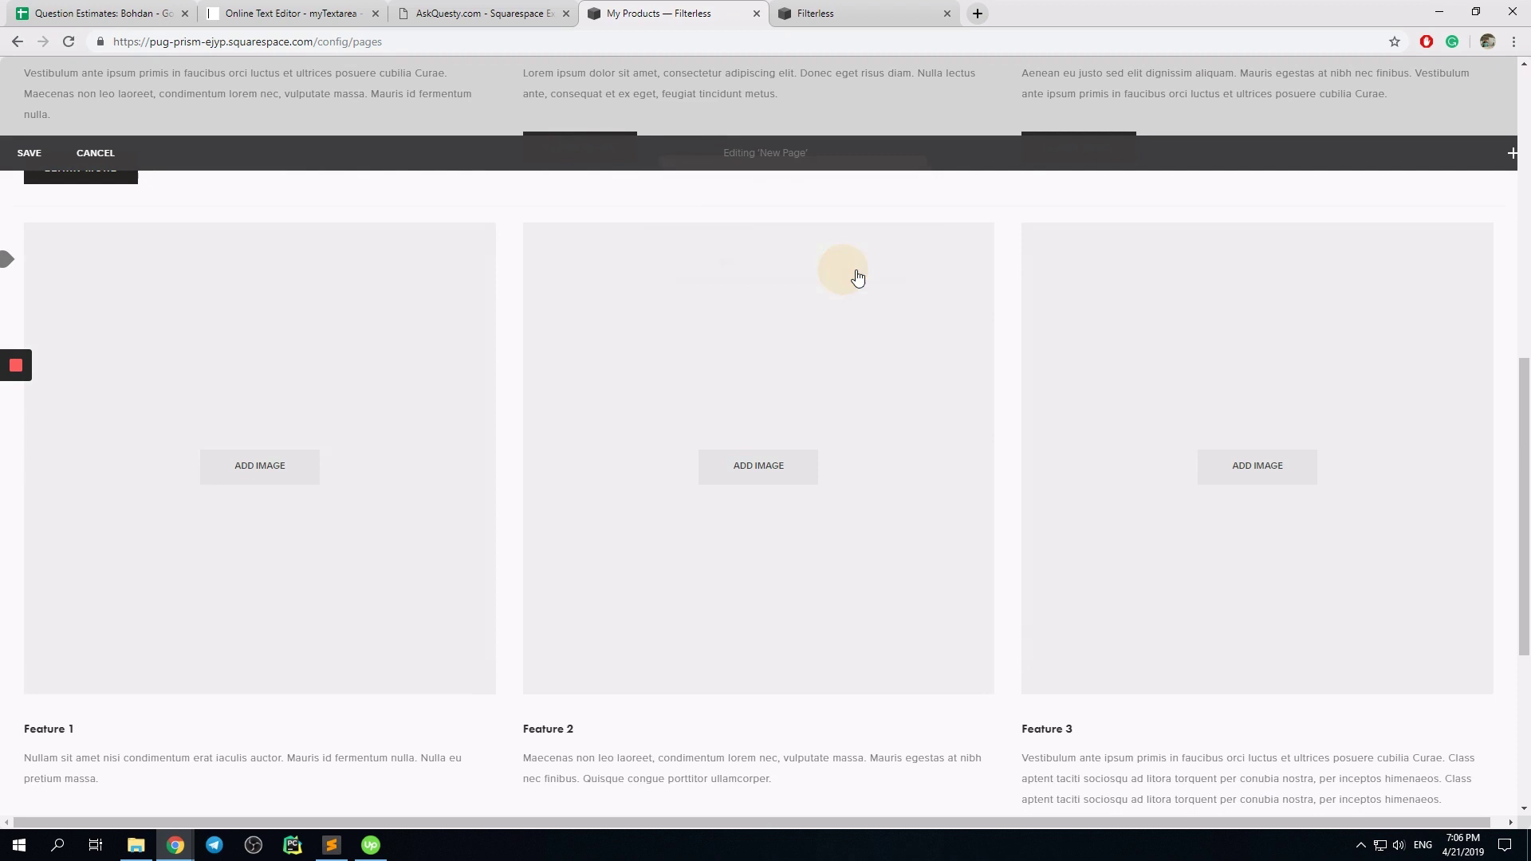
left_click(29, 152)
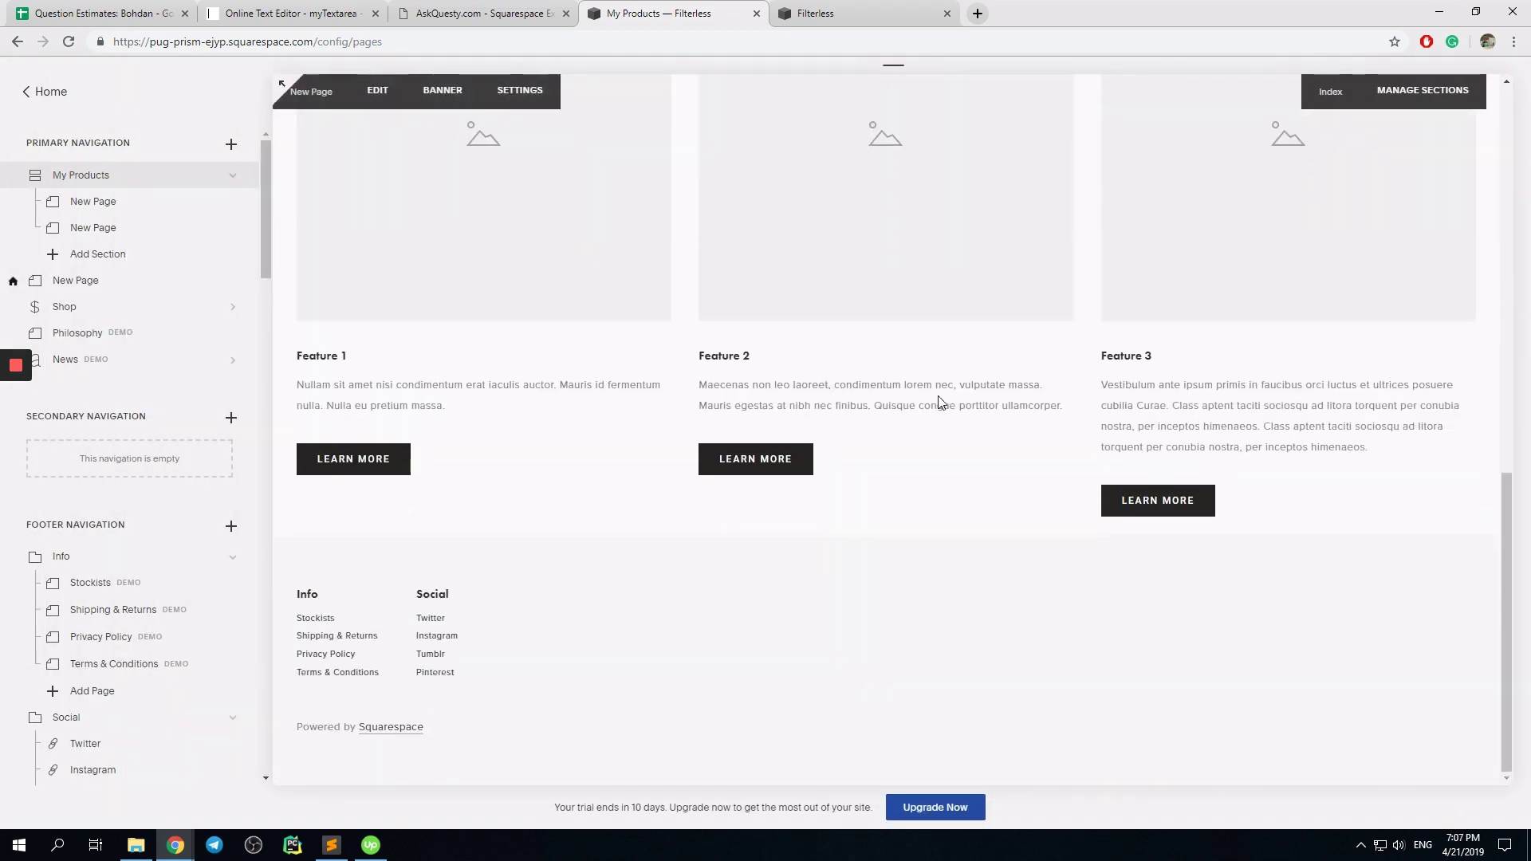
scroll(1061, 558, "down", 3)
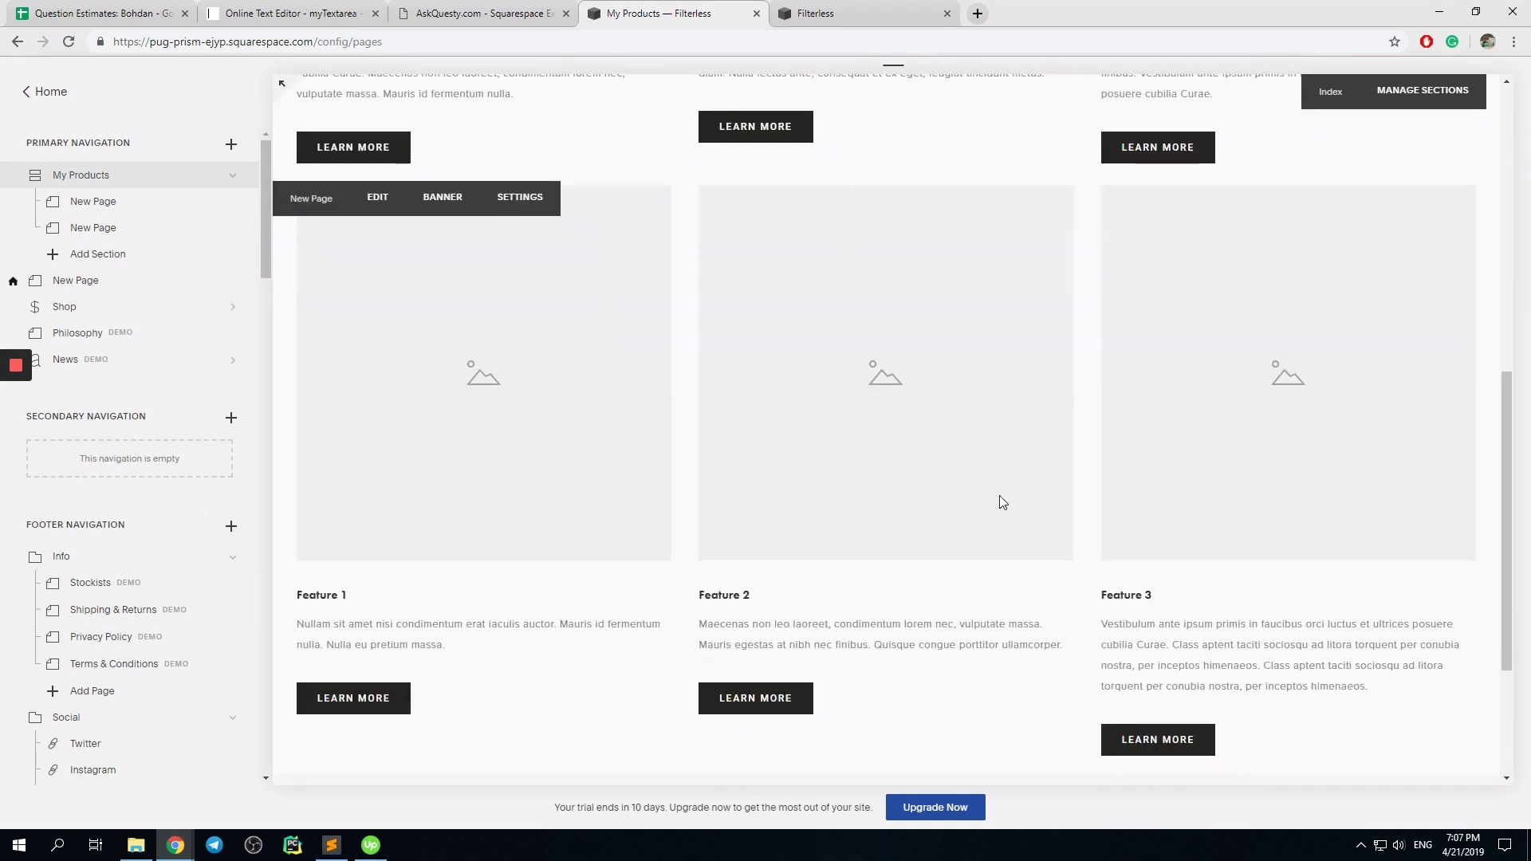
scroll(572, 466, "down", 3)
scroll(797, 438, "up", 4)
scroll(1063, 410, "down", 1)
scroll(1016, 416, "up", 3)
scroll(1087, 253, "down", 1)
left_click_drag(1101, 209, 1248, 215)
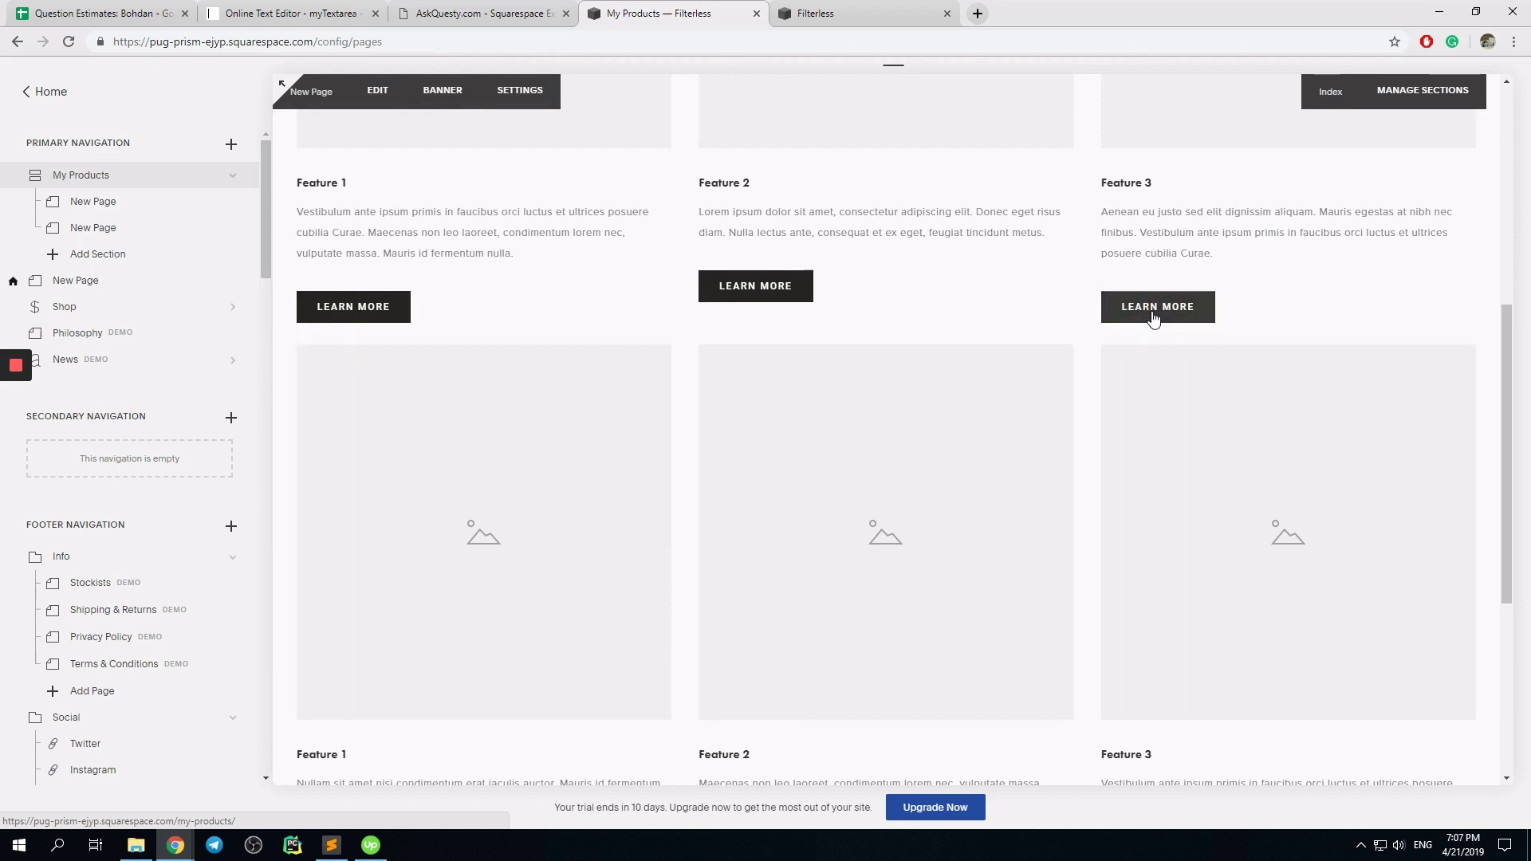
scroll(1164, 316, "up", 3)
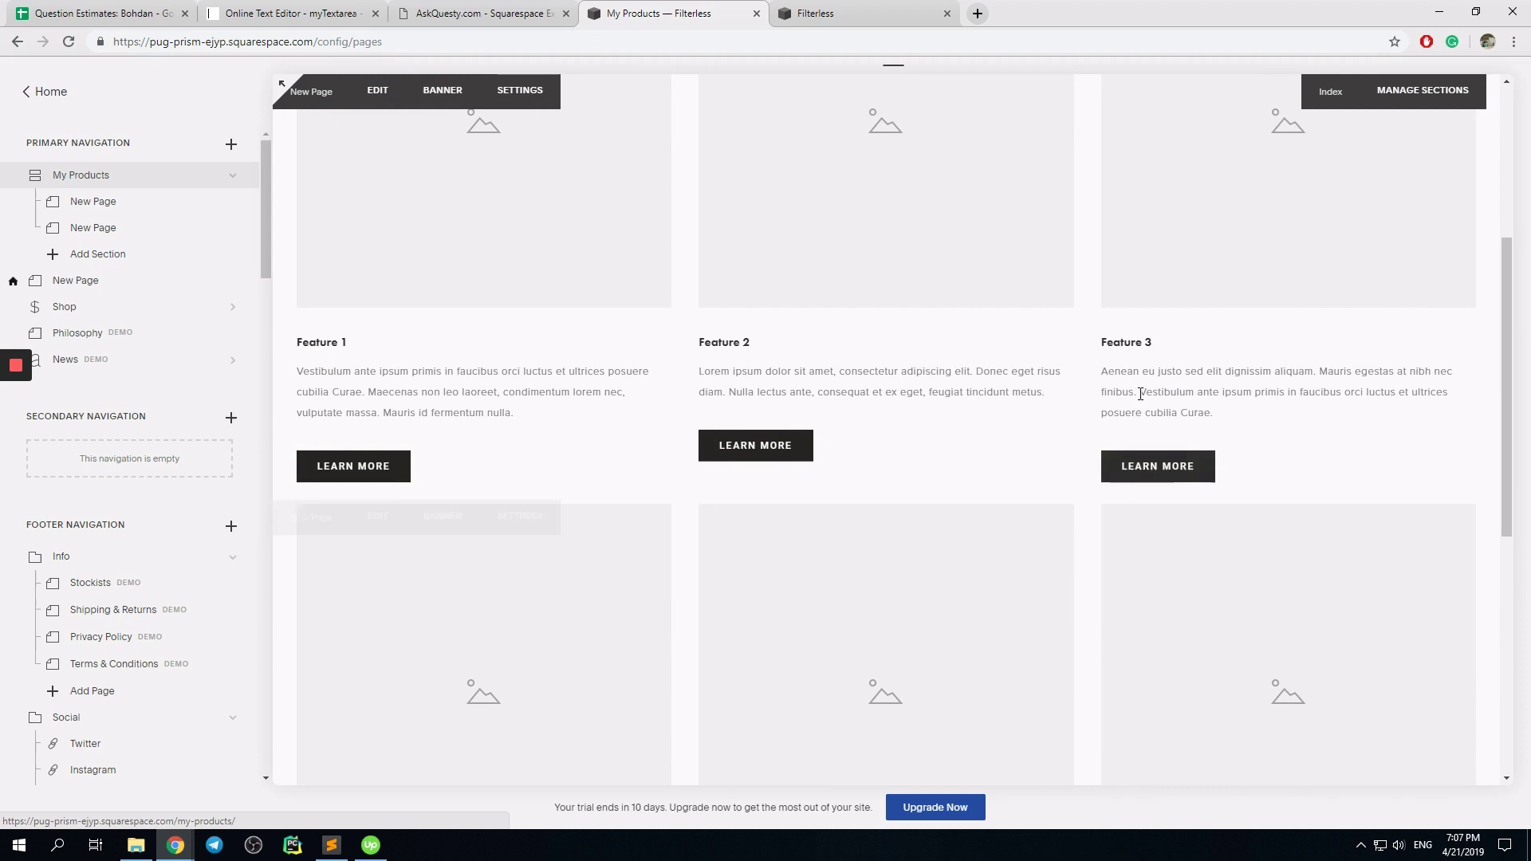
scroll(1108, 455, "up", 4)
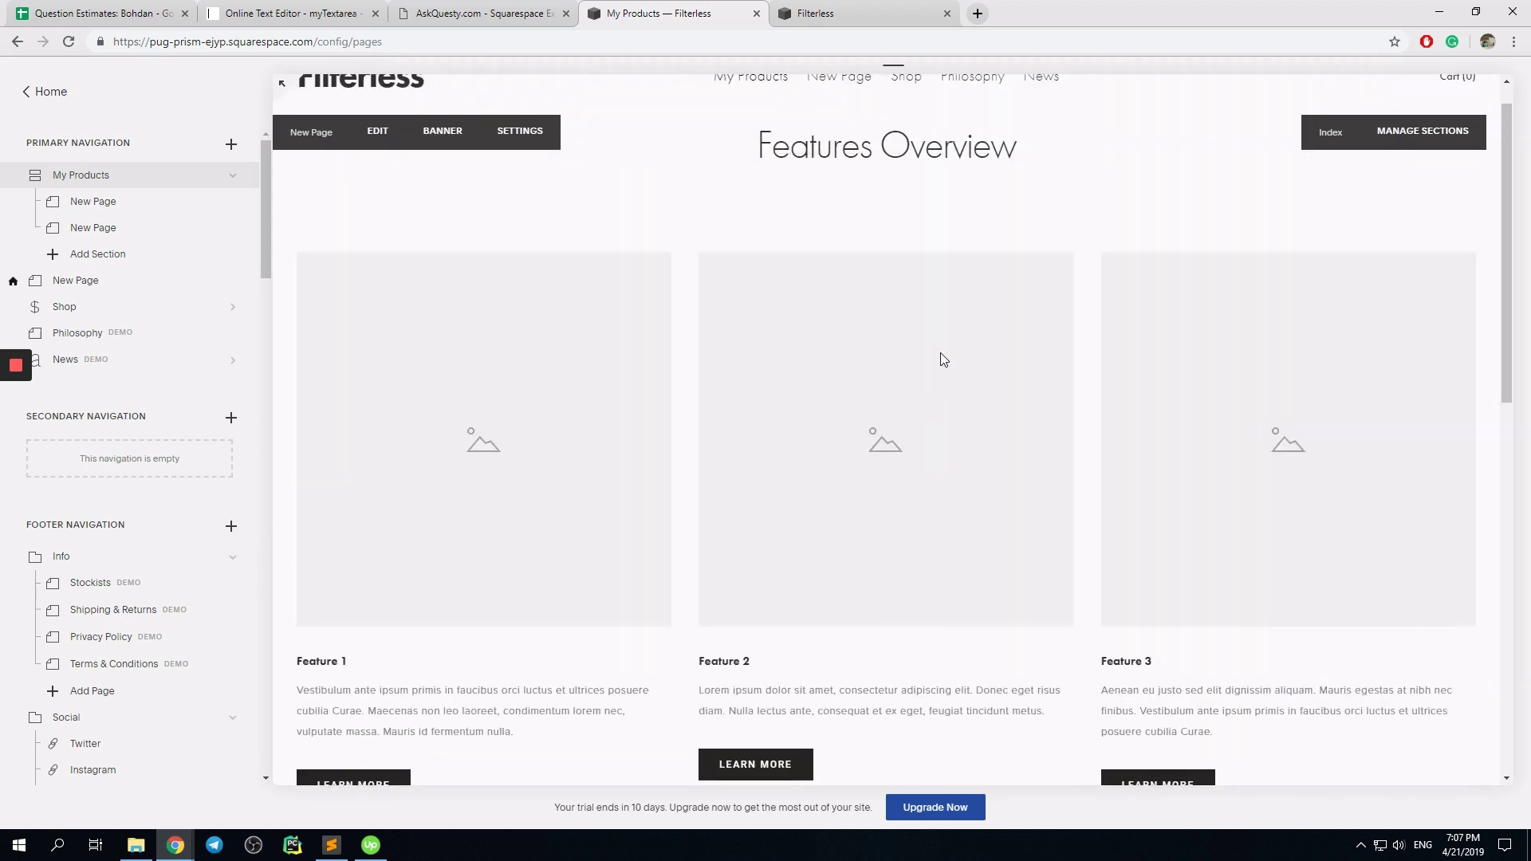
scroll(500, 321, "down", 10)
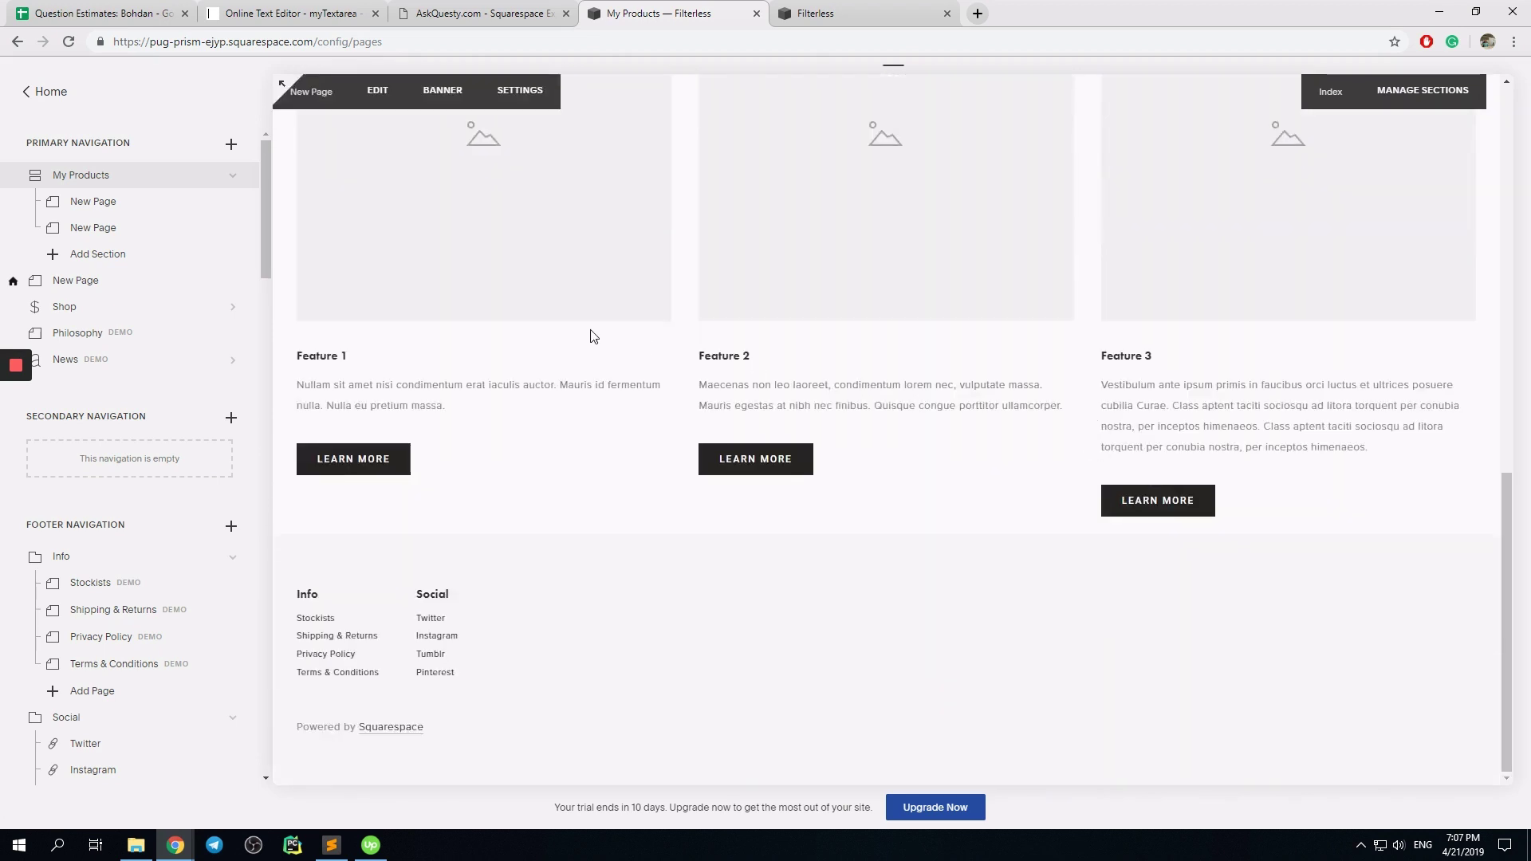
scroll(588, 332, "up", 2)
Add another Features section at the end of the My Products page
scroll(1076, 200, "down", 3)
left_click(1423, 90)
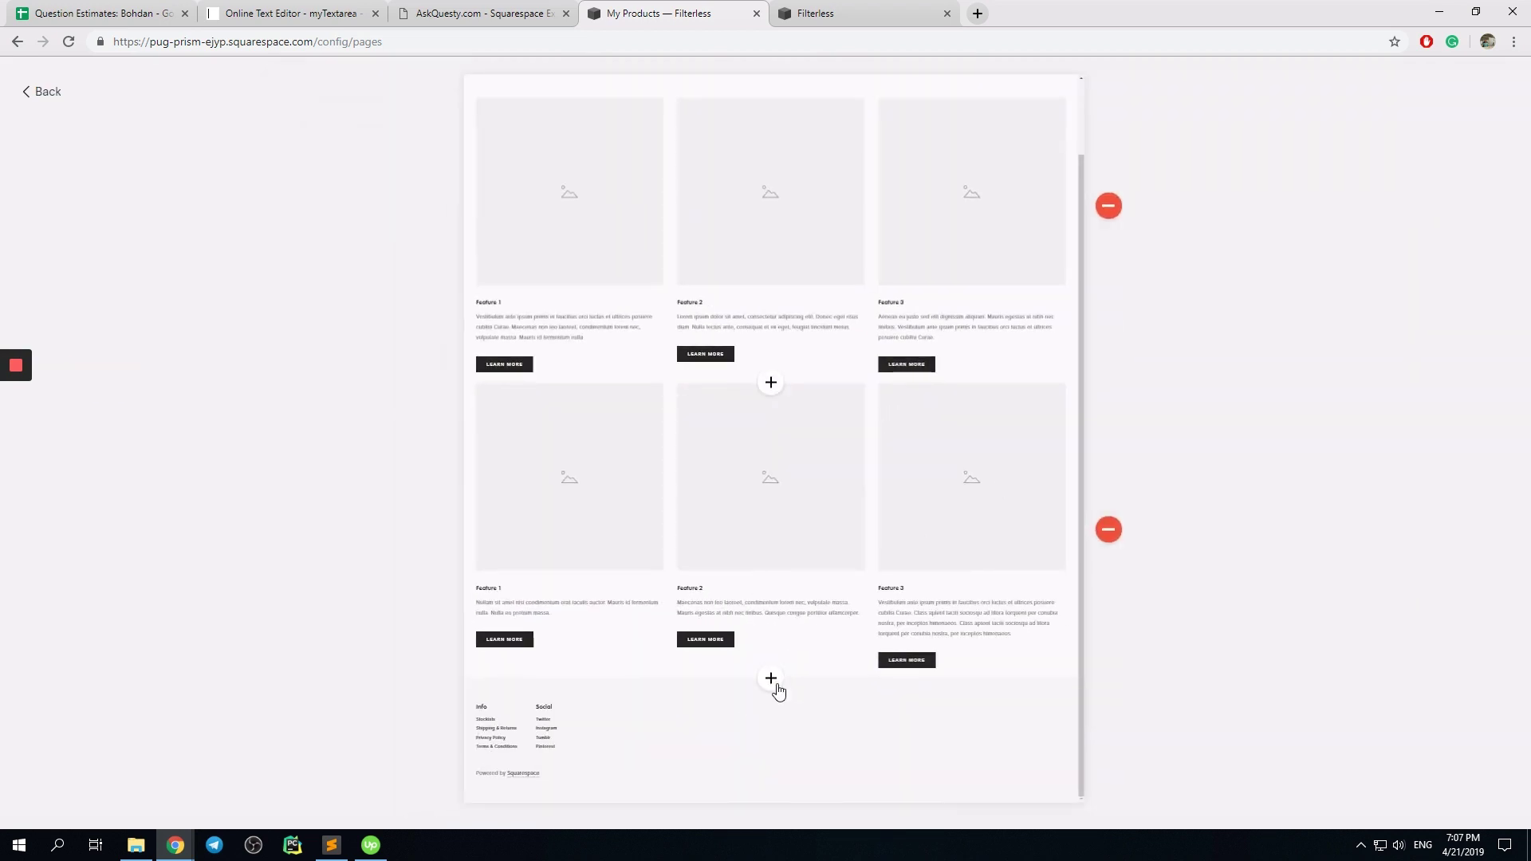
left_click(771, 679)
left_click(674, 502)
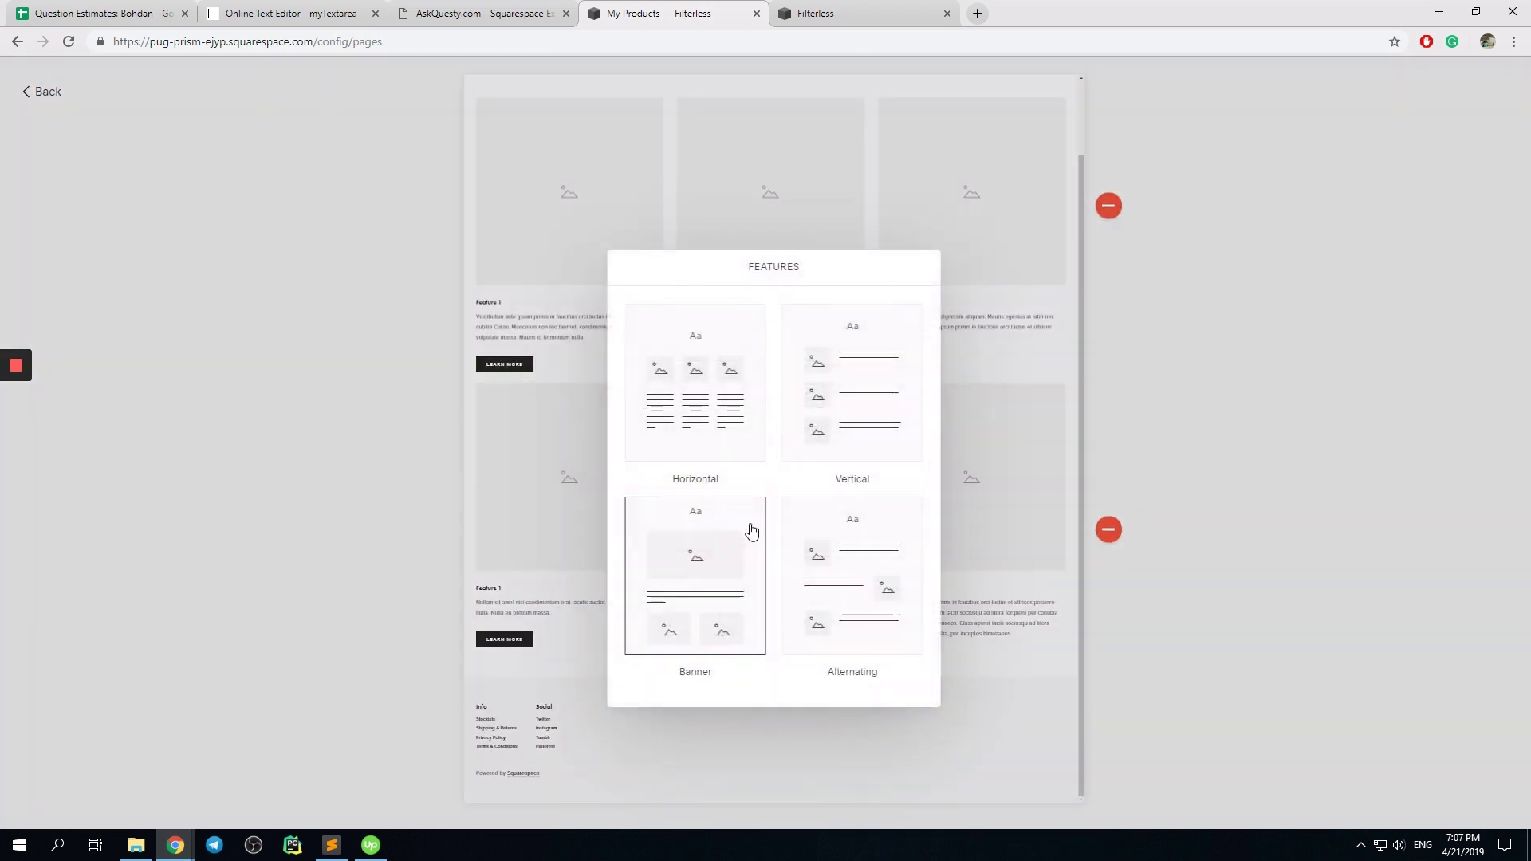
left_click(683, 403)
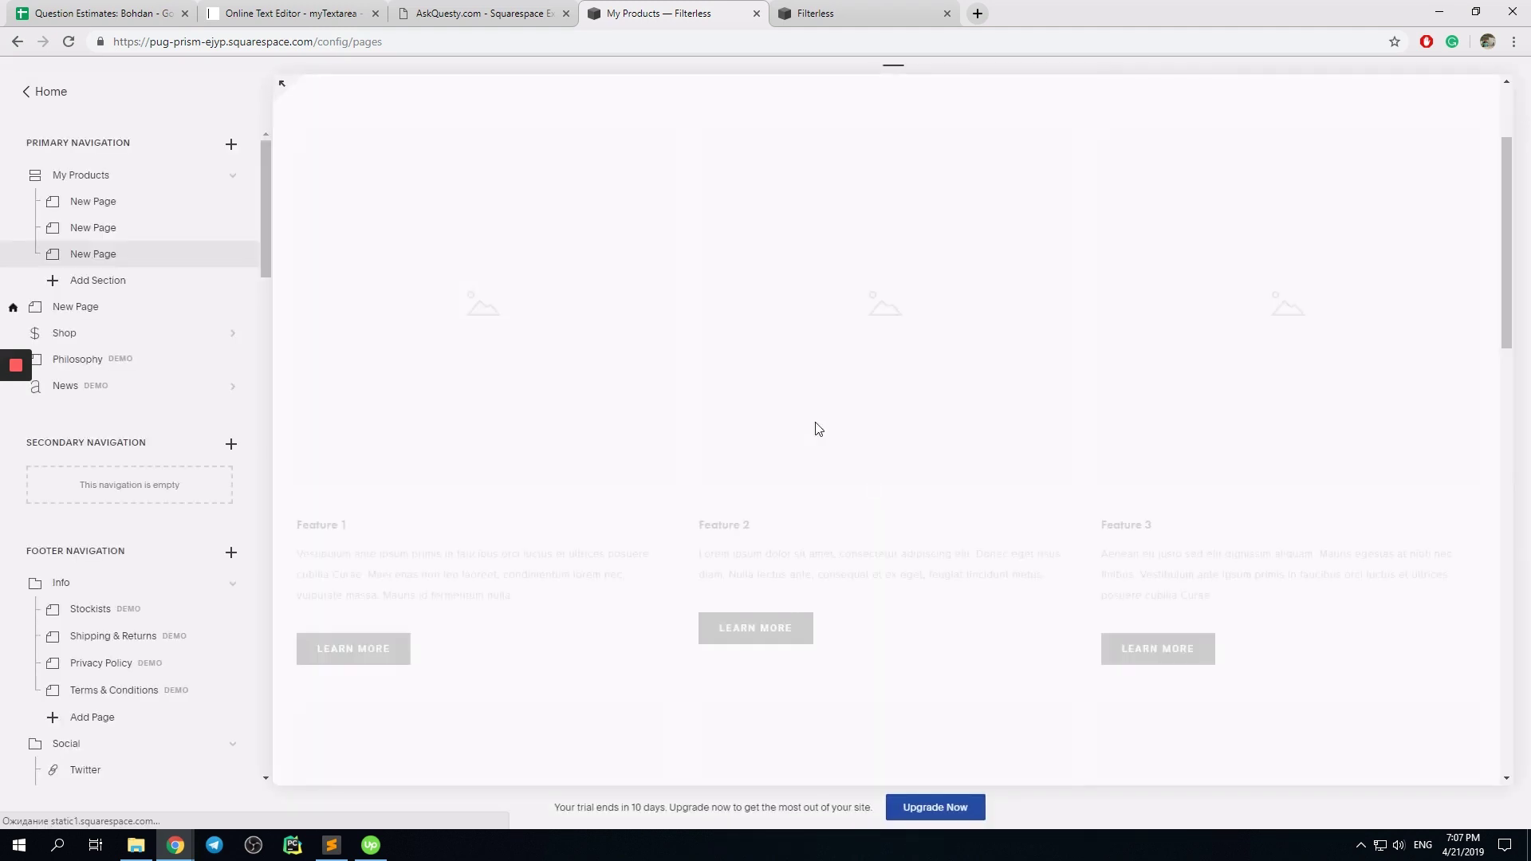
scroll(588, 311, "down", 5)
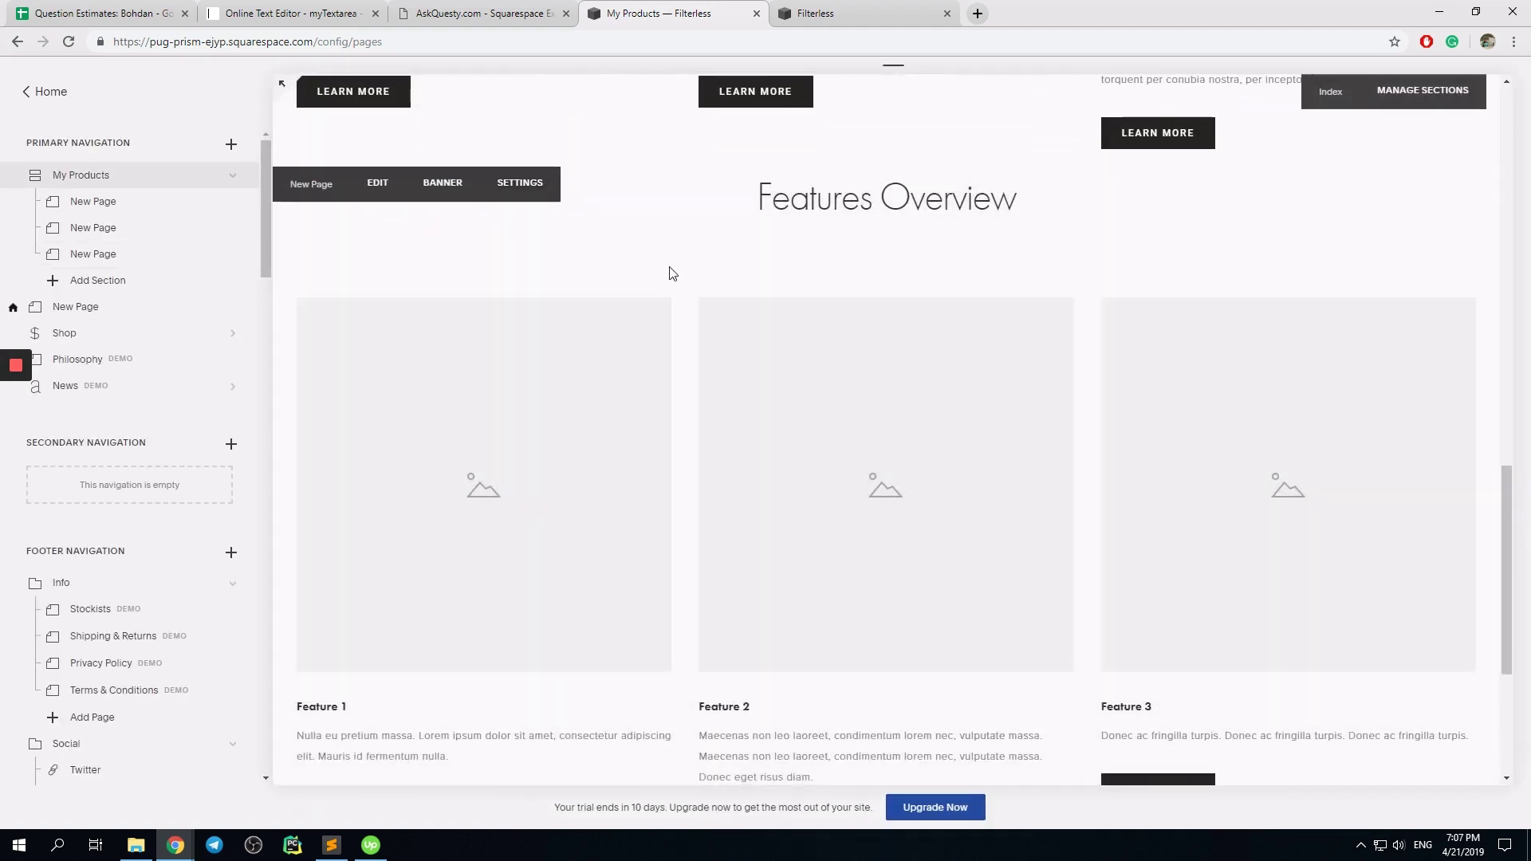
Append a Contact section with the Large Map layout and reload the page
left_click(1394, 93)
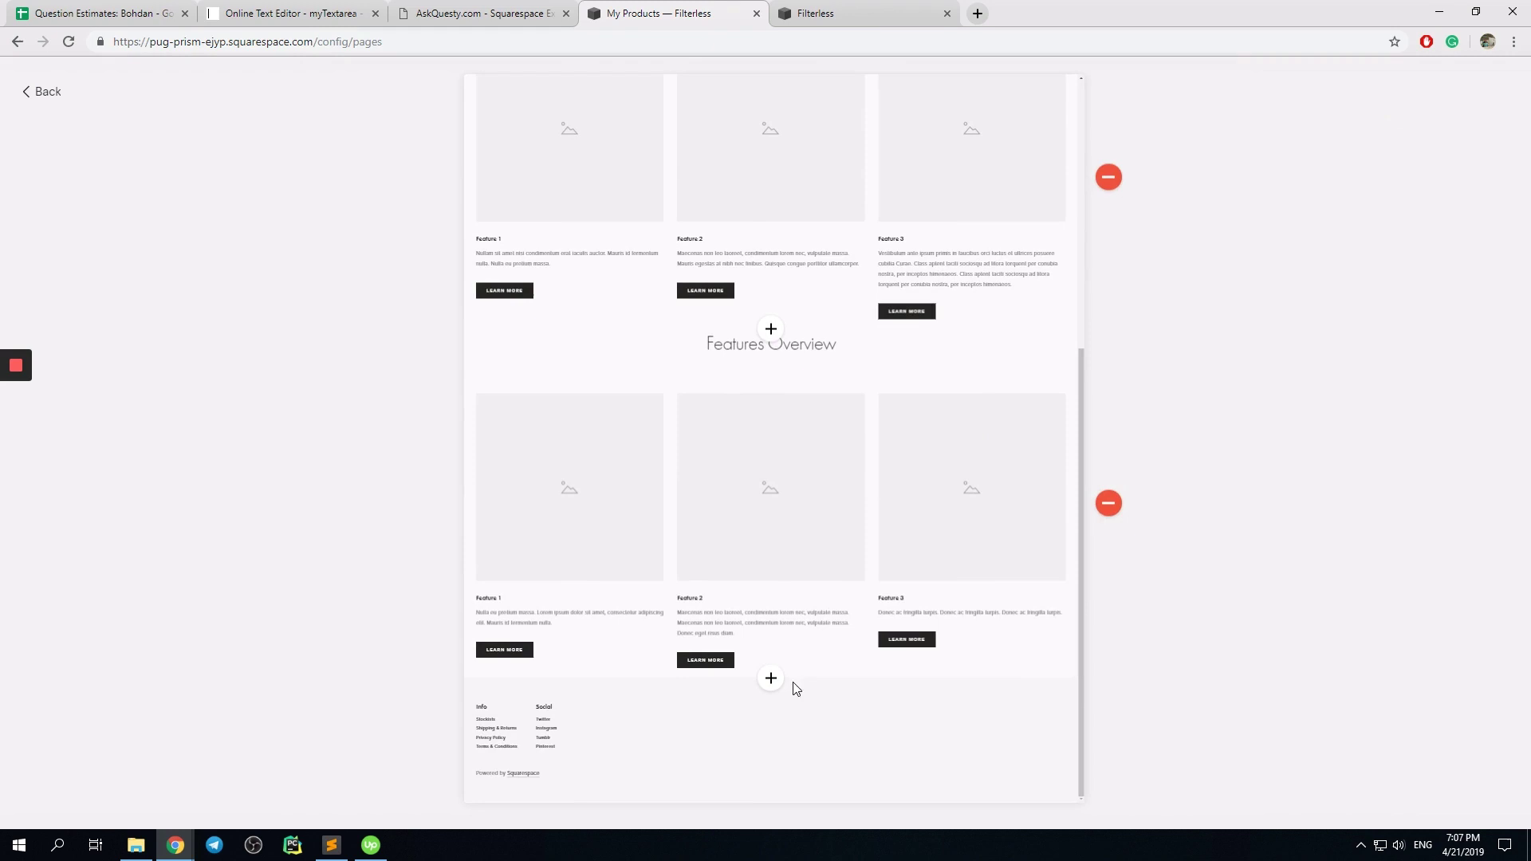
left_click(771, 680)
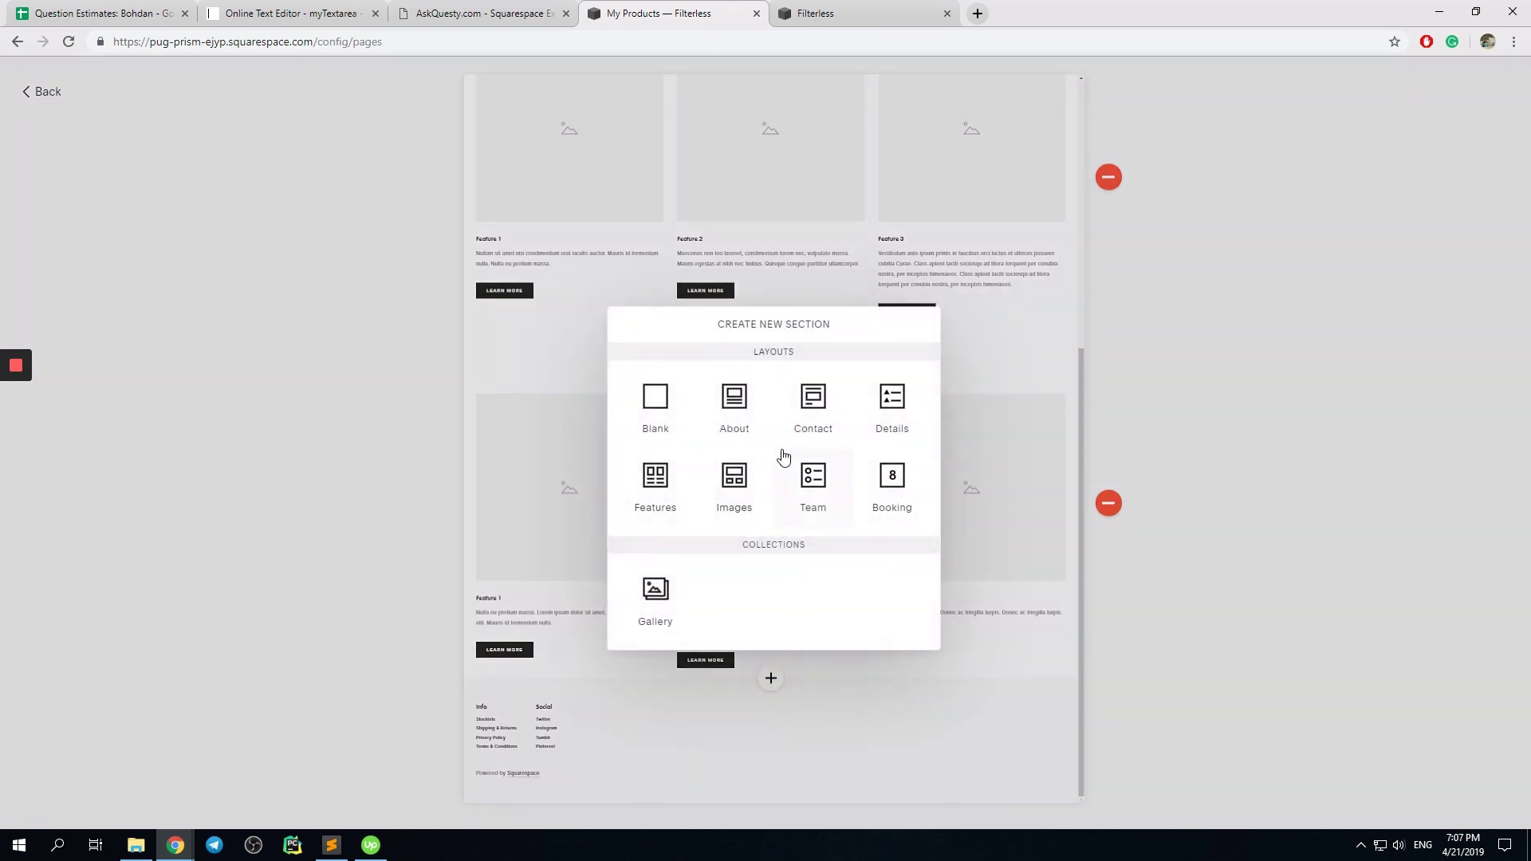
left_click(819, 433)
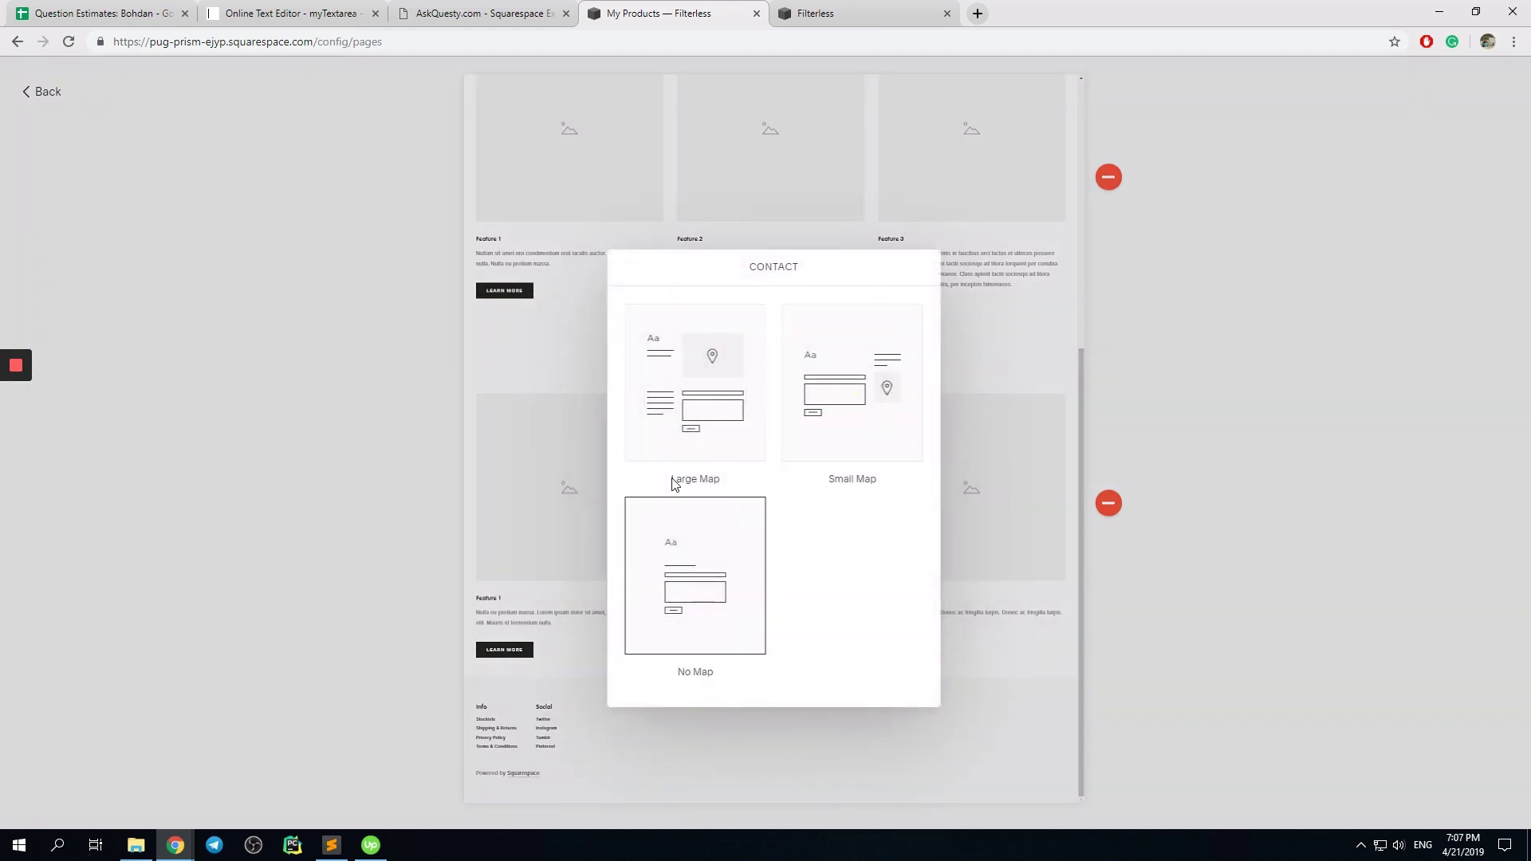
left_click(714, 420)
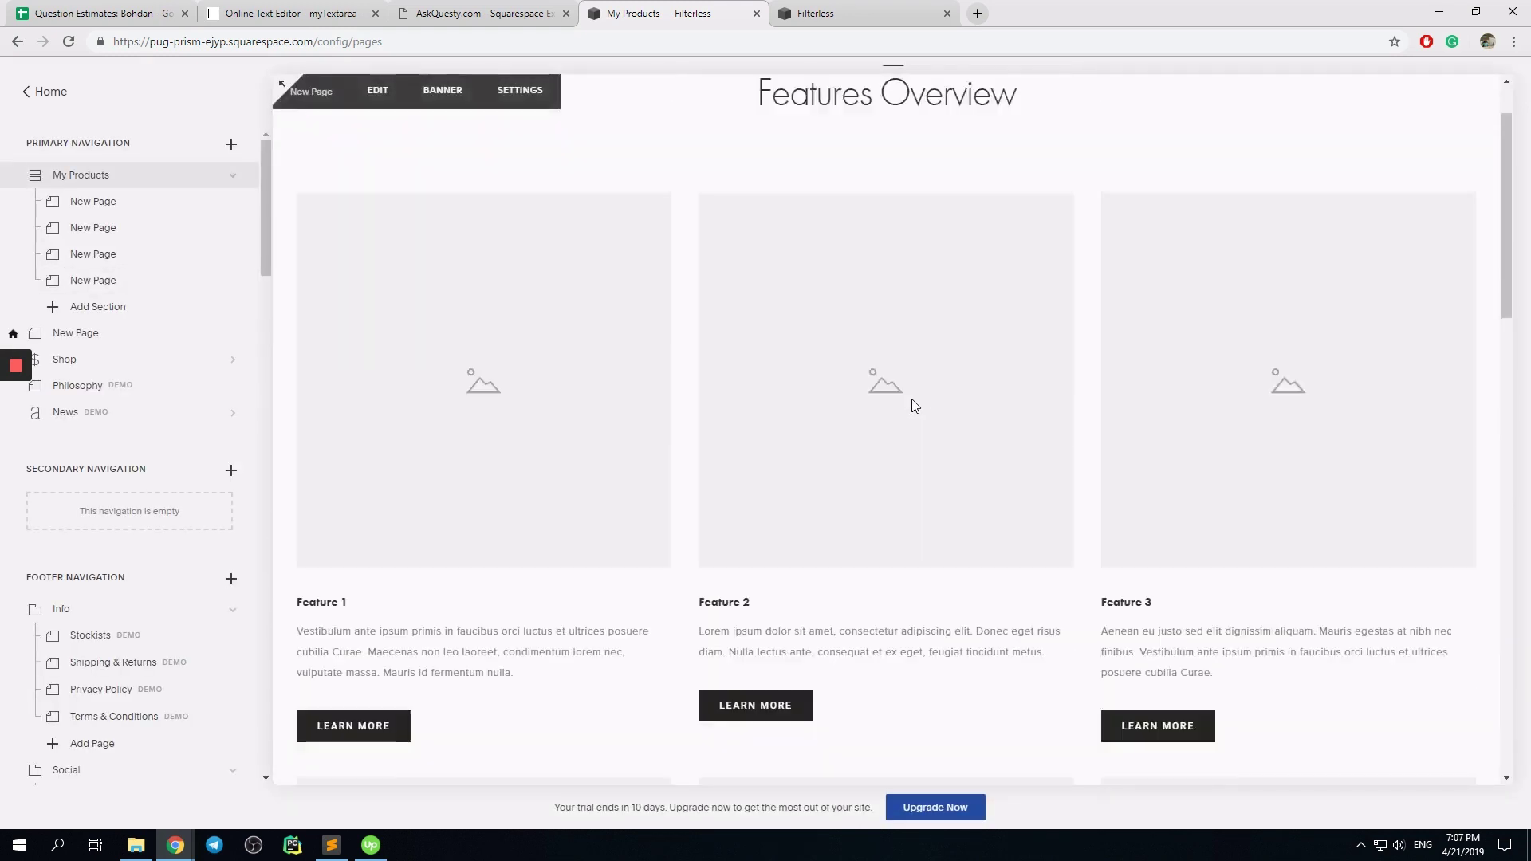
left_click(67, 43)
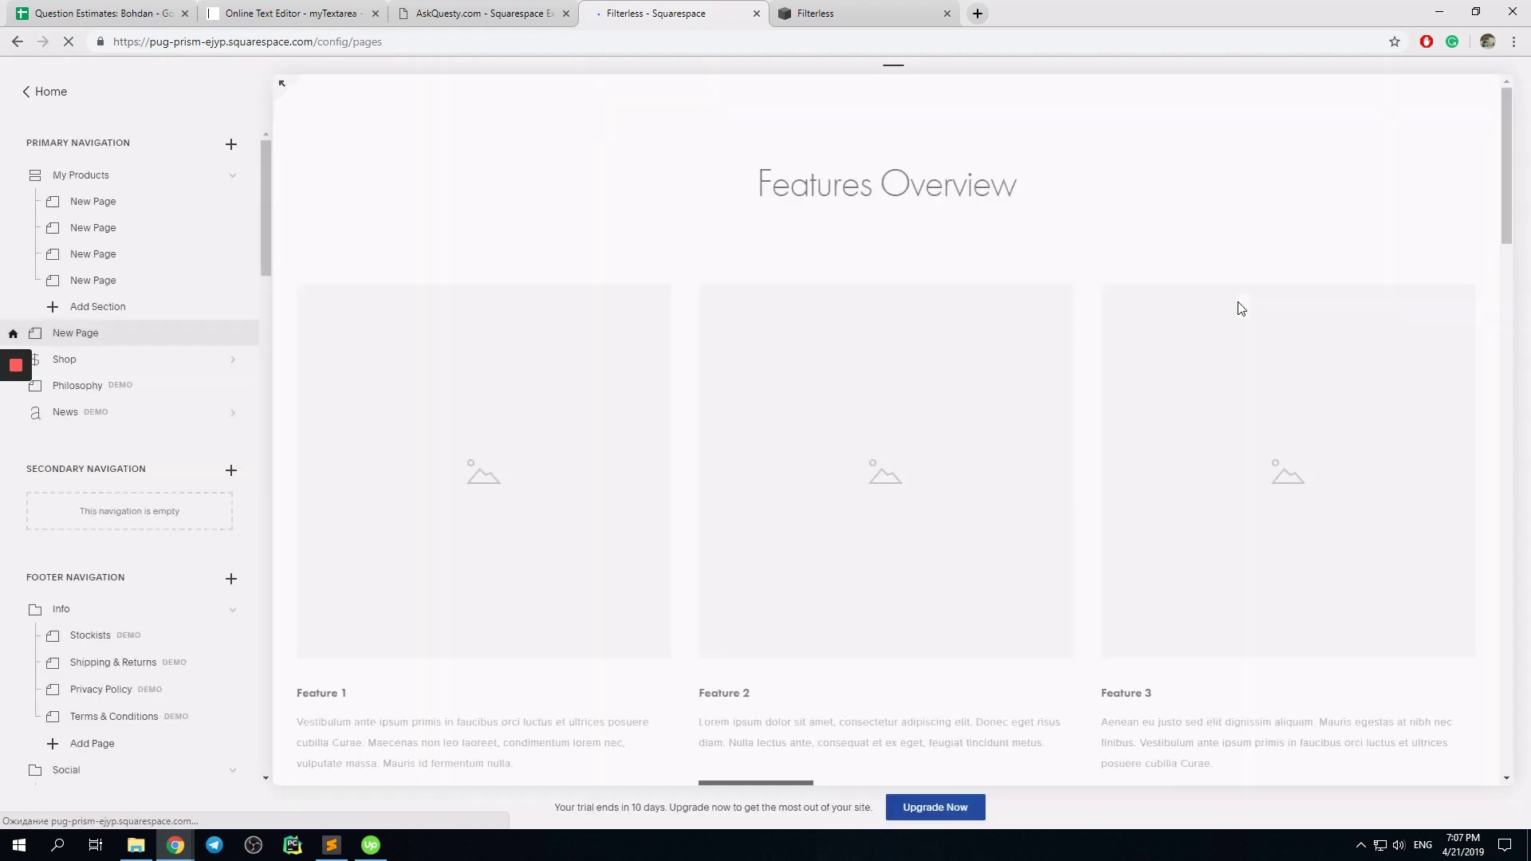
scroll(1240, 308, "down", 15)
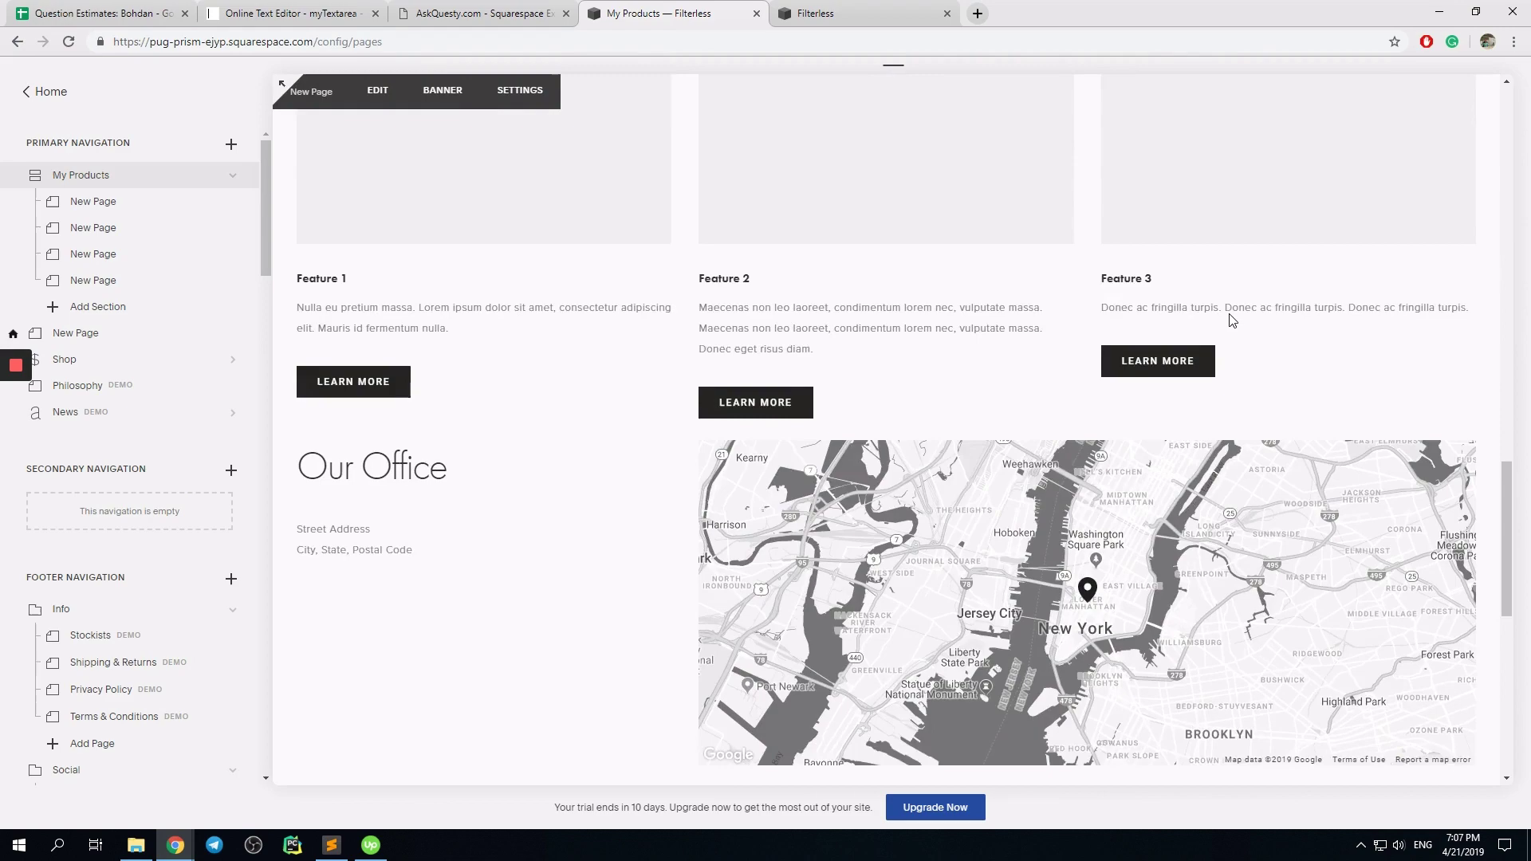
scroll(1153, 342, "up", 4)
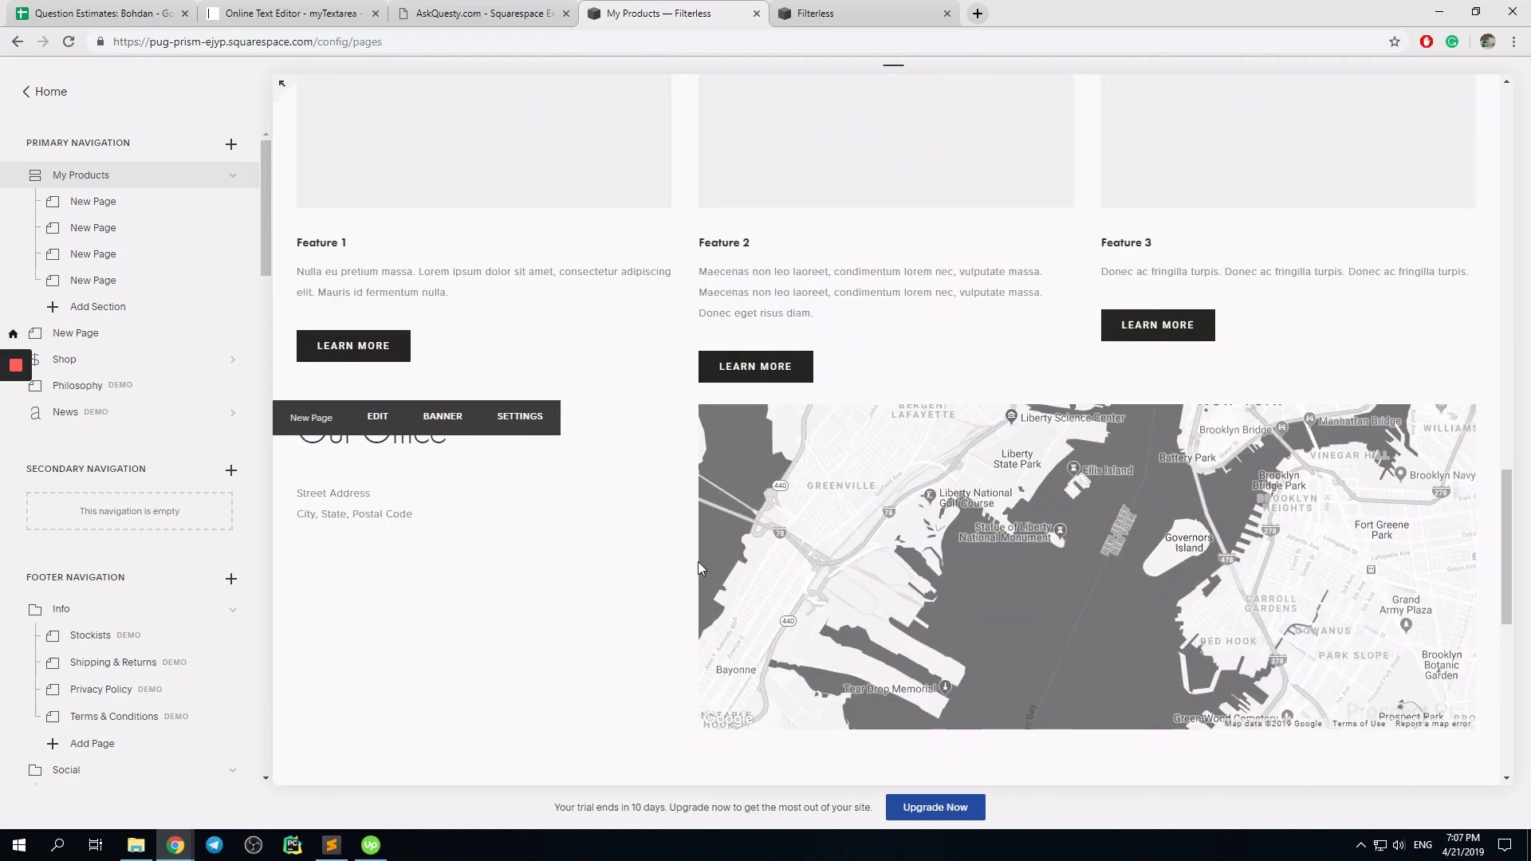
scroll(578, 541, "down", 6)
scroll(595, 489, "up", 11)
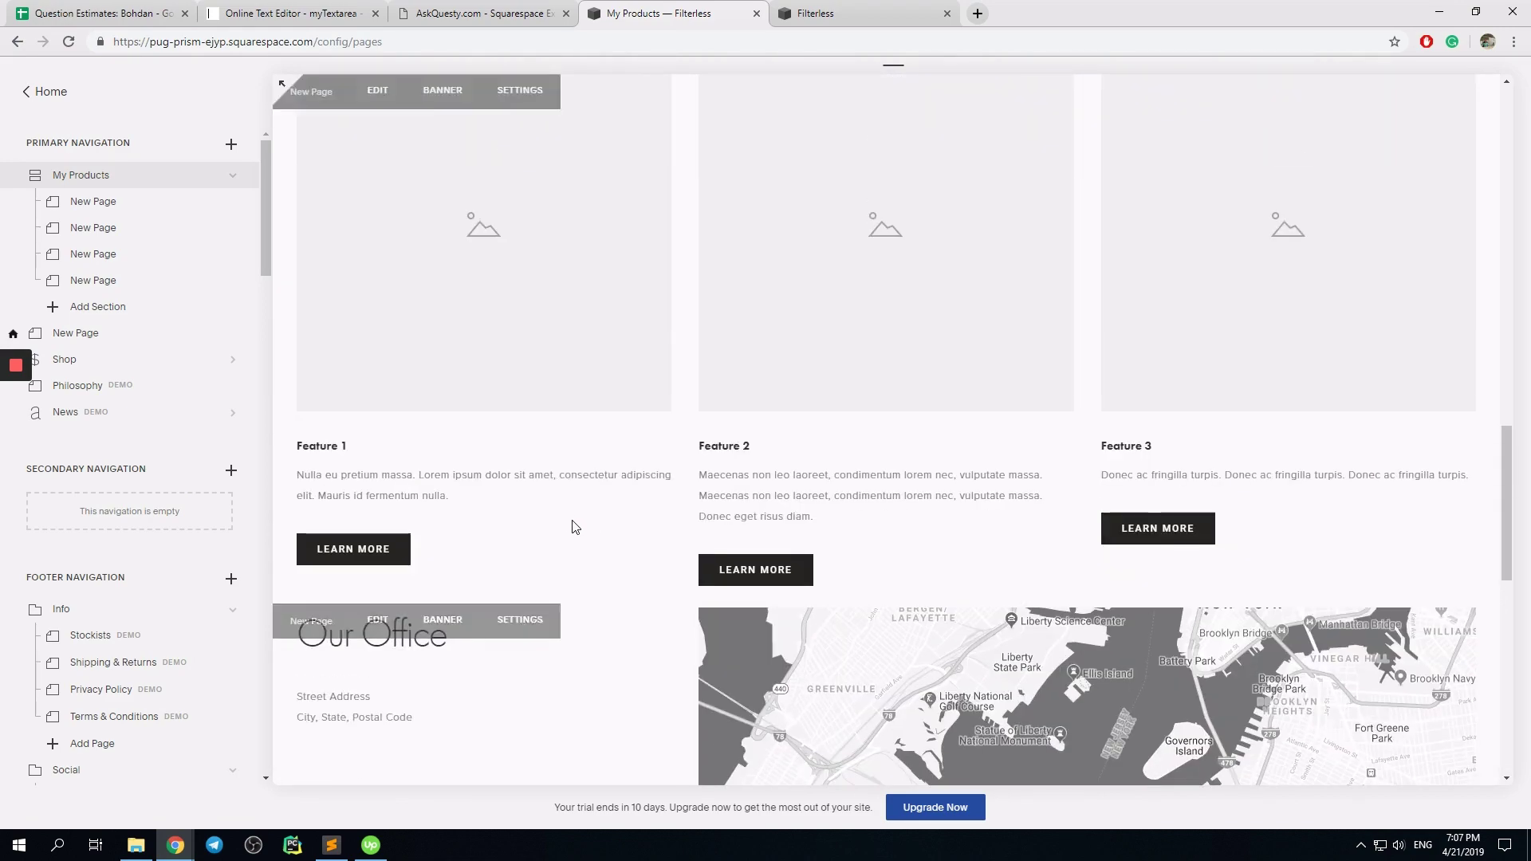
scroll(574, 526, "down", 4)
scroll(668, 456, "down", 5)
scroll(598, 447, "up", 10)
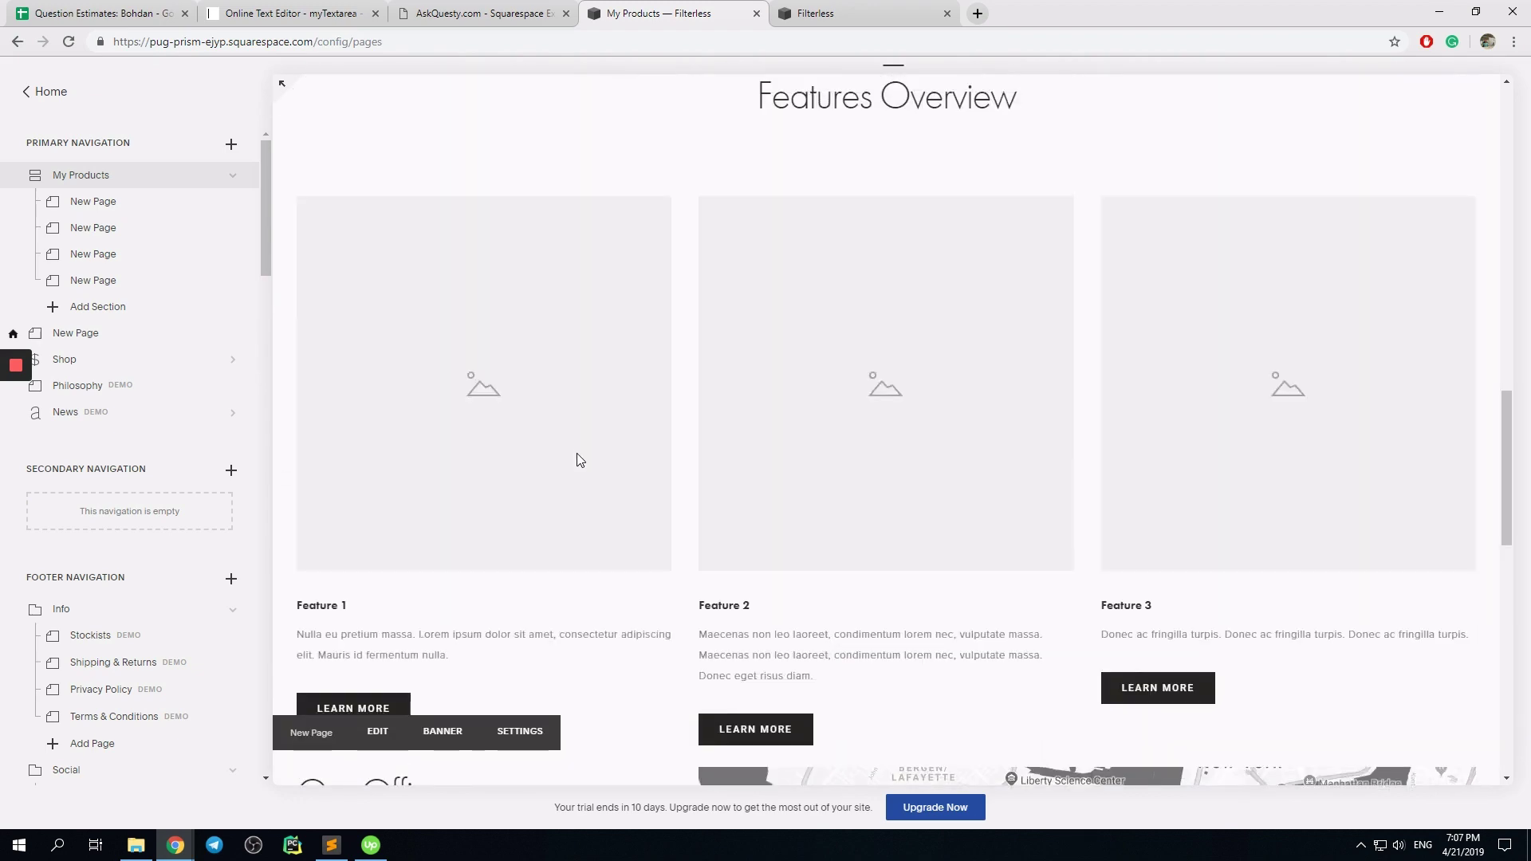
scroll(566, 447, "down", 3)
scroll(566, 422, "up", 5)
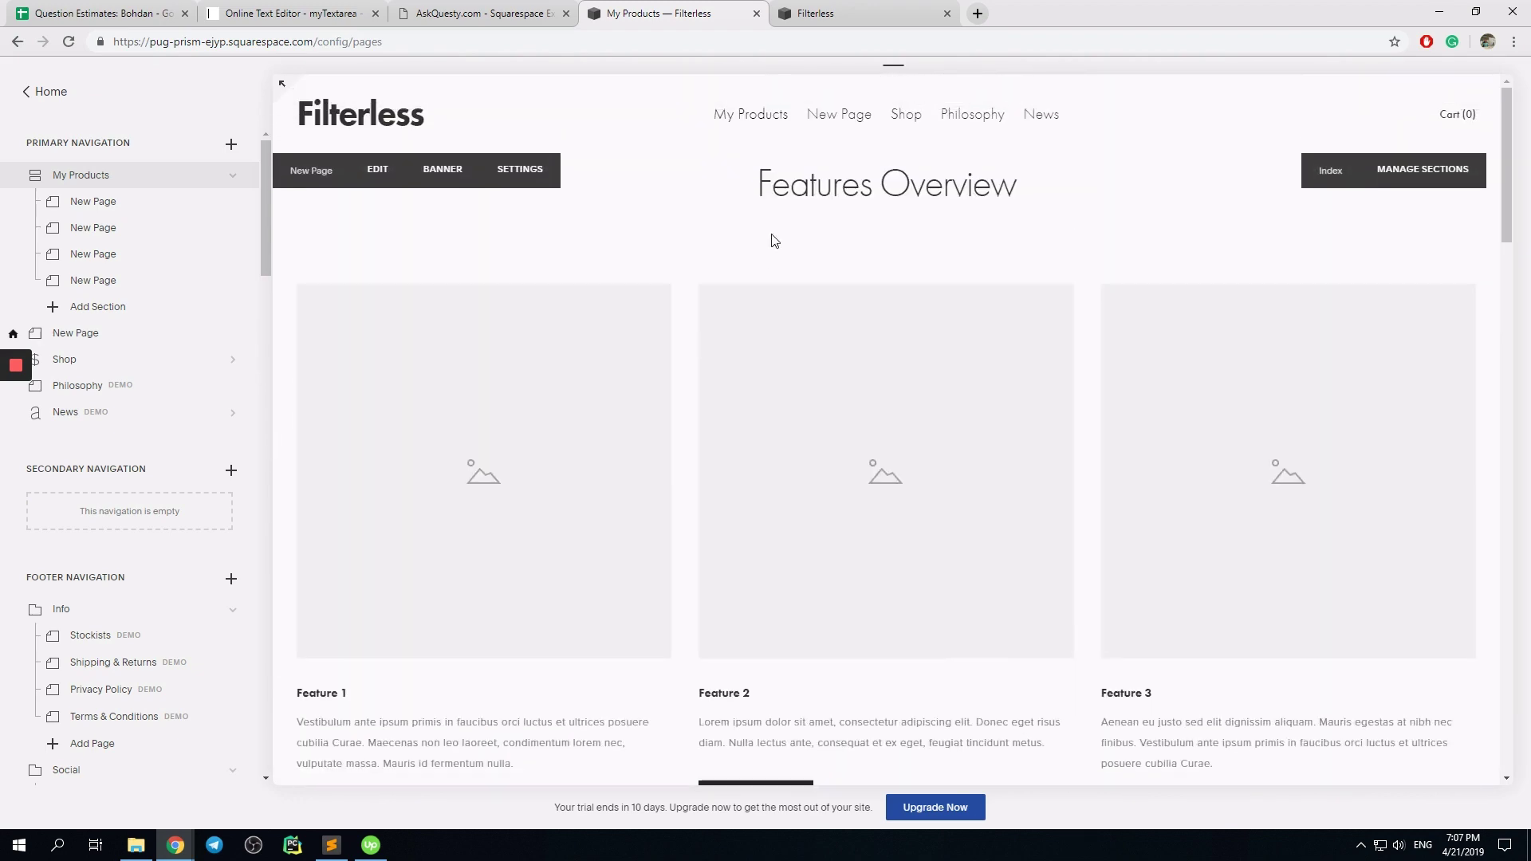
left_click_drag(758, 194, 1015, 199)
left_click(1018, 195)
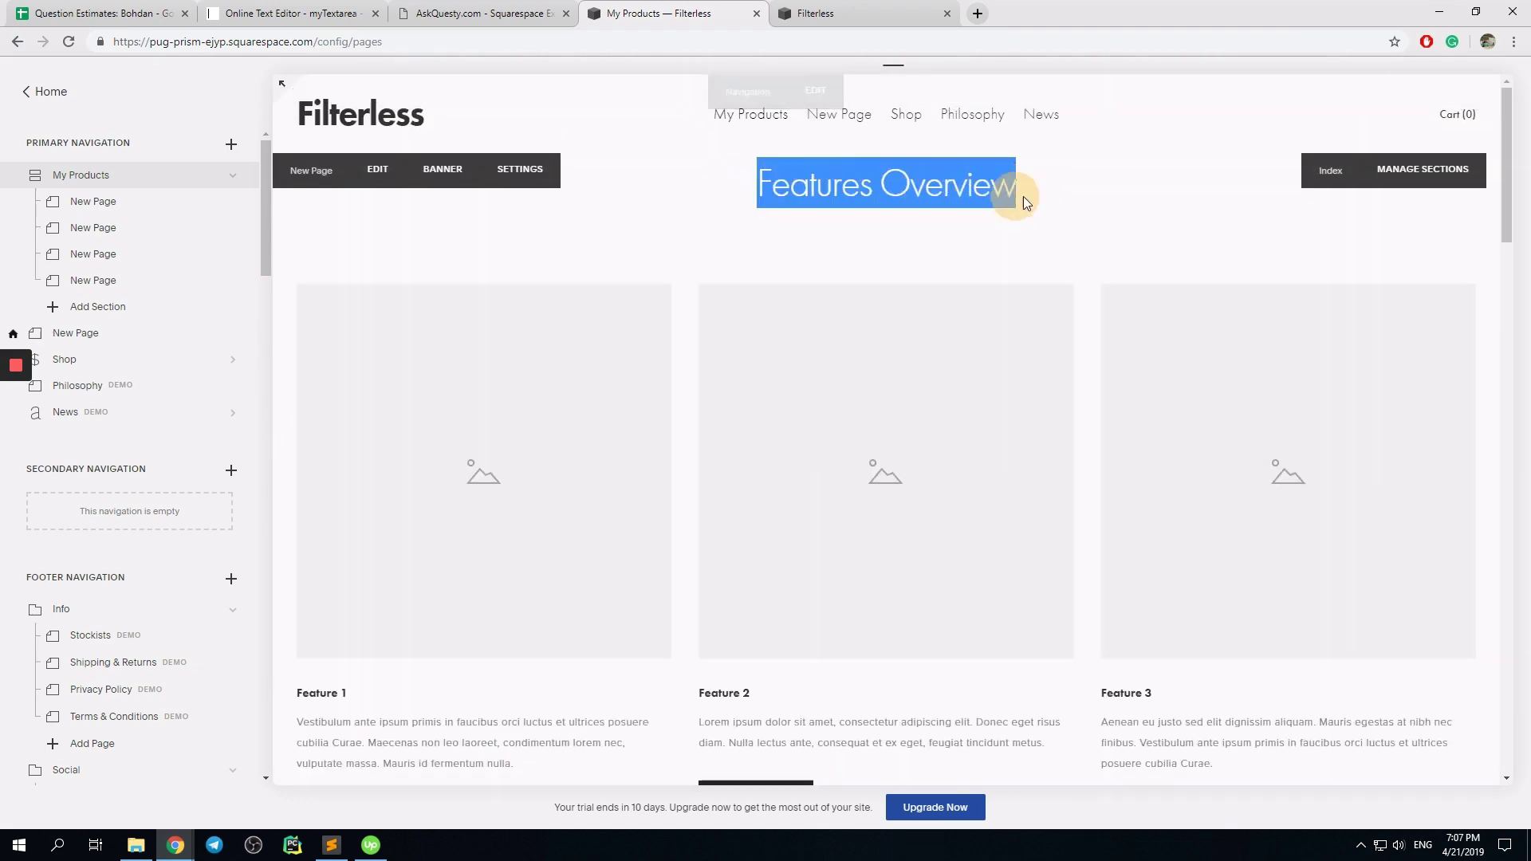
left_click(701, 167)
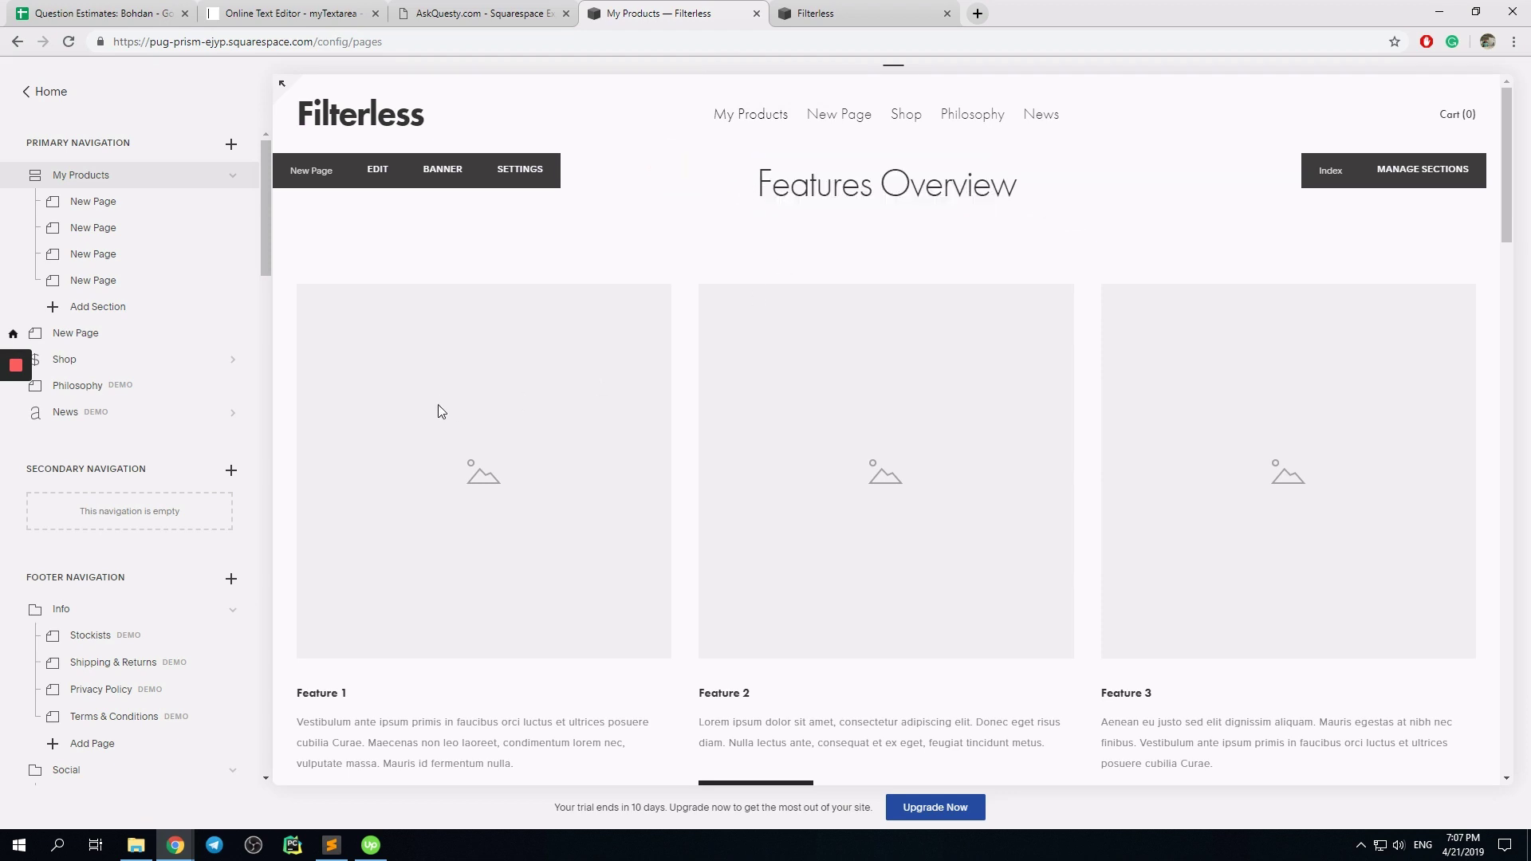
scroll(479, 399, "down", 4)
scroll(499, 375, "up", 4)
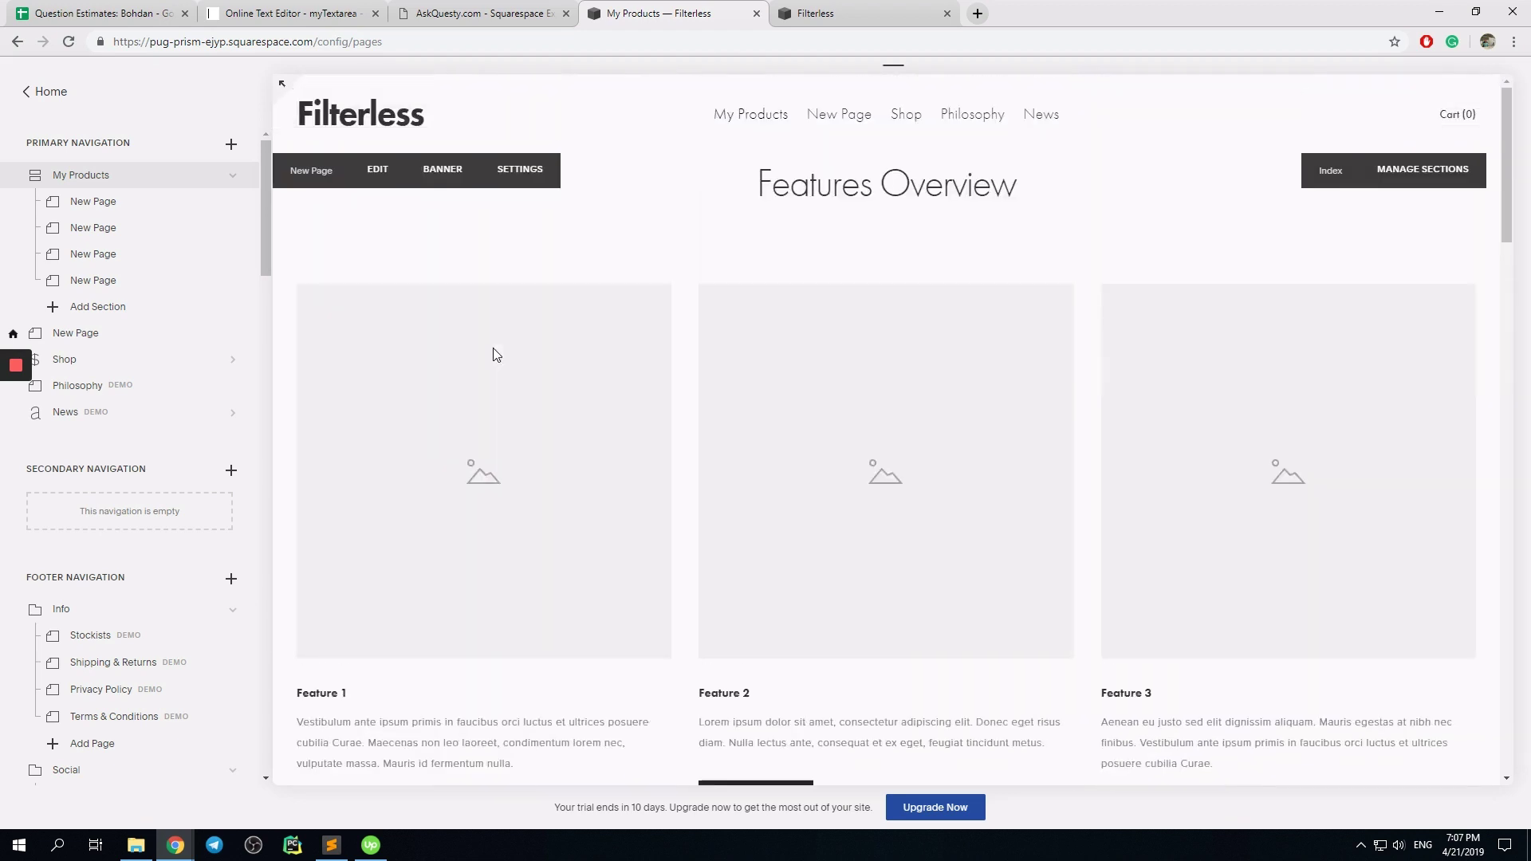